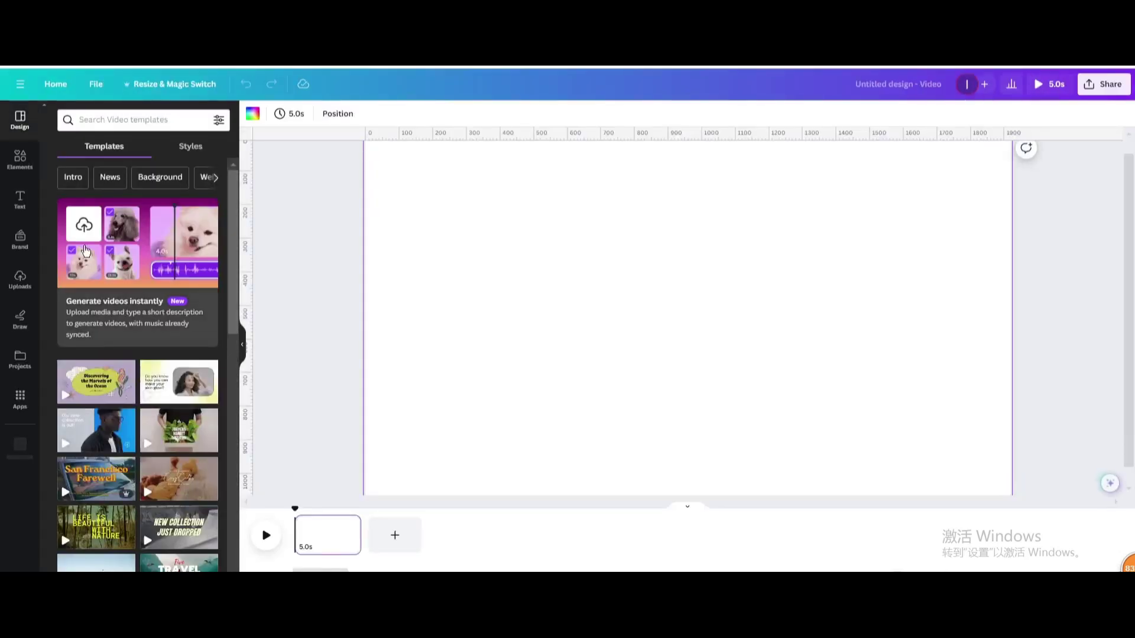
- Add a grey square shape and drag it to the page's top-left corner
{"action": "left_click", "coordinate": [19, 158]}
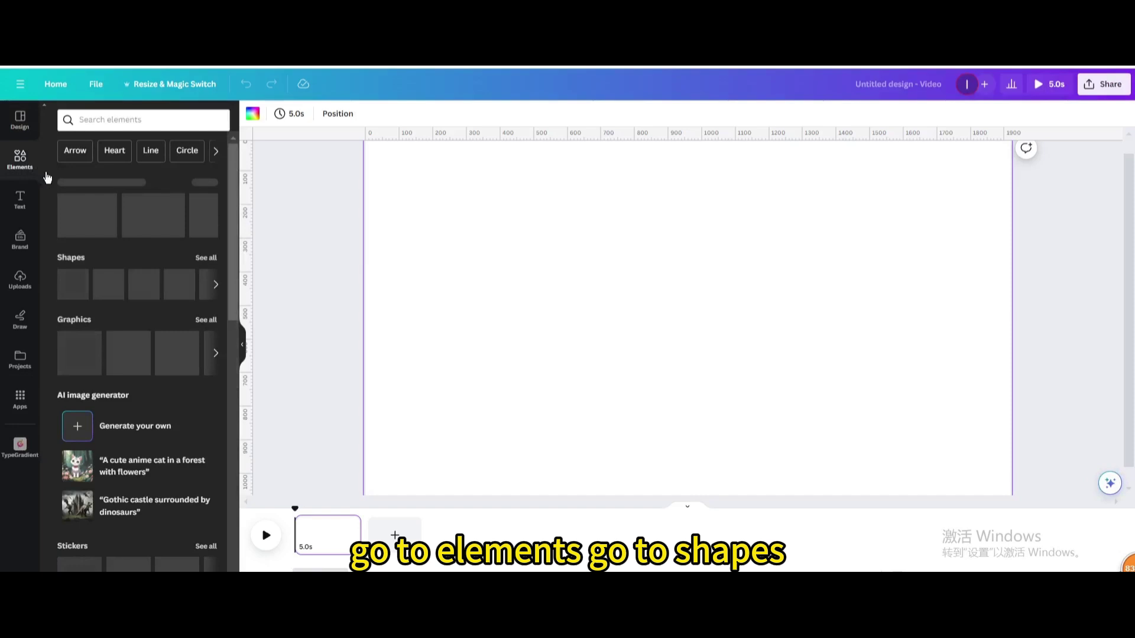
{"action": "left_click", "coordinate": [73, 288]}
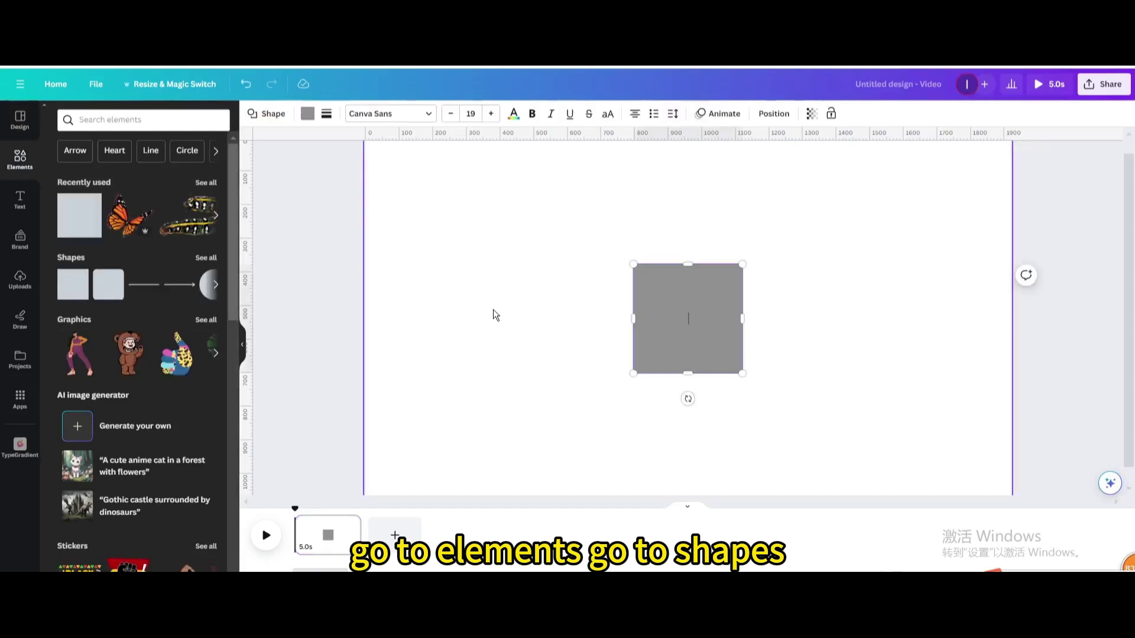
{"action": "left_click_drag", "start_coordinate": [718, 336], "coordinate": [679, 447]}
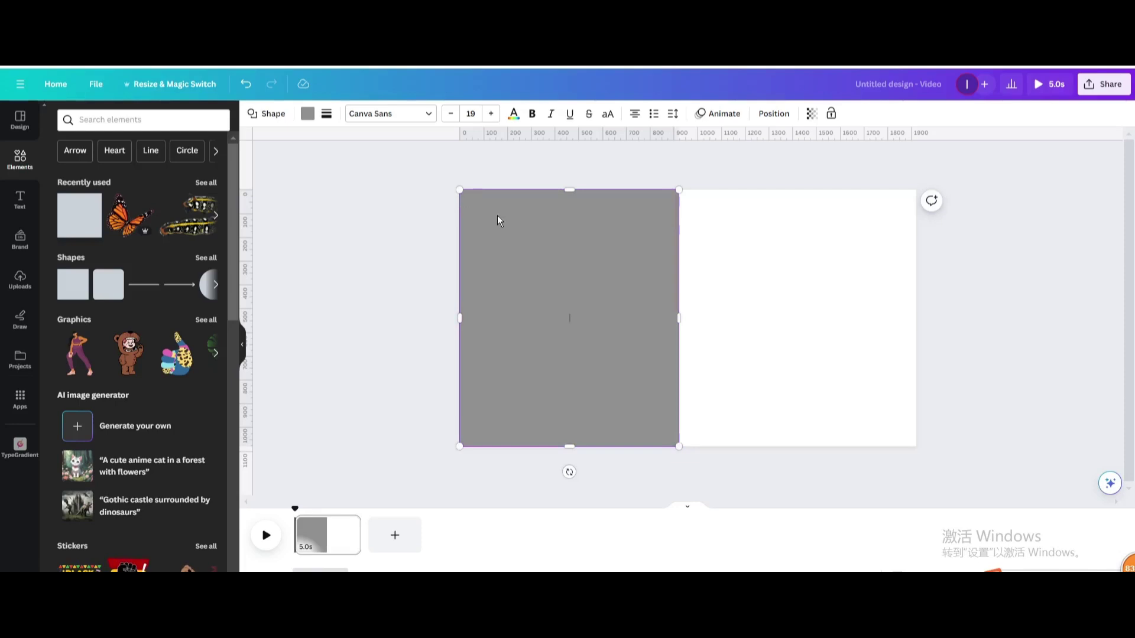
- Copy the rectangle onto the right half and close the gap so both halves are filled
{"action": "left_click", "coordinate": [584, 267]}
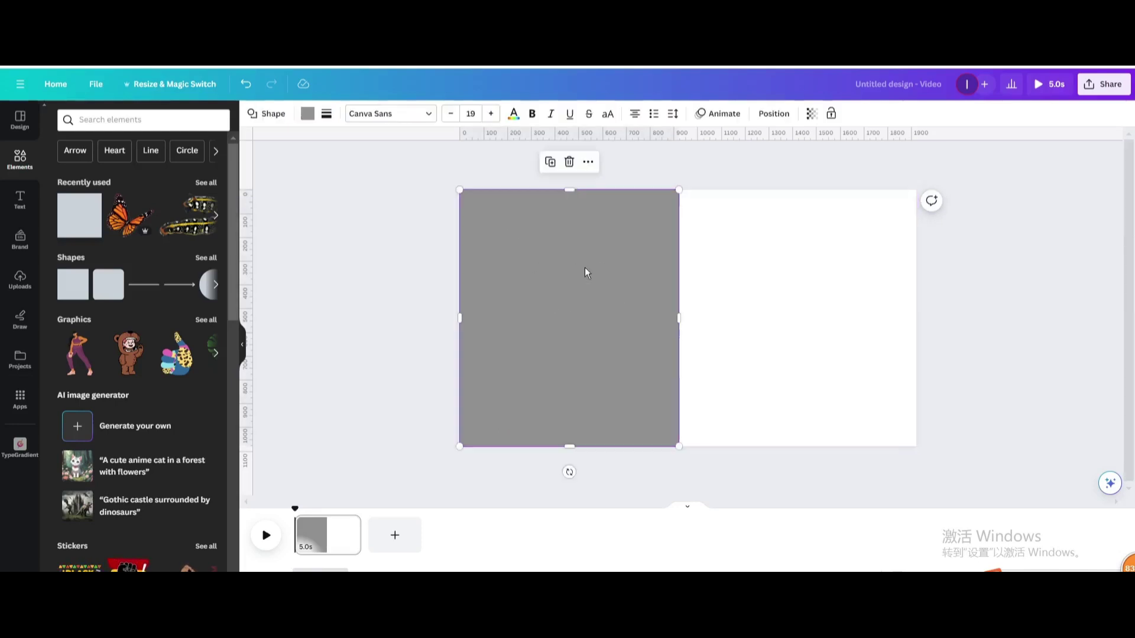
{"action": "left_click_drag", "start_coordinate": [626, 261], "coordinate": [855, 256]}
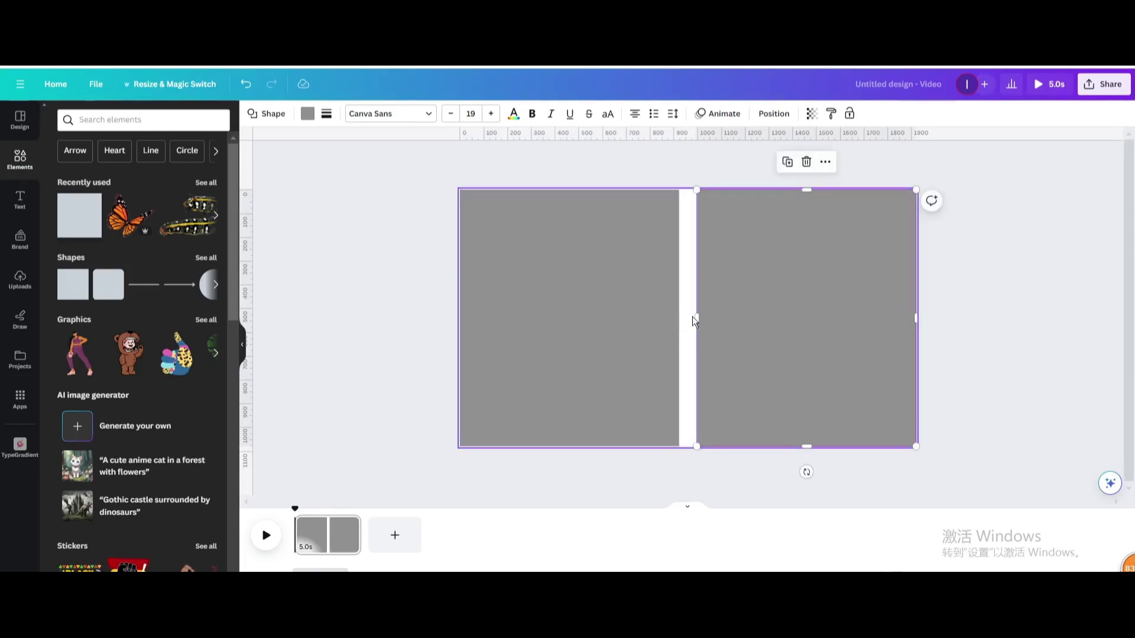
{"action": "left_click_drag", "start_coordinate": [697, 317], "coordinate": [688, 317]}
{"action": "left_click", "coordinate": [664, 325]}
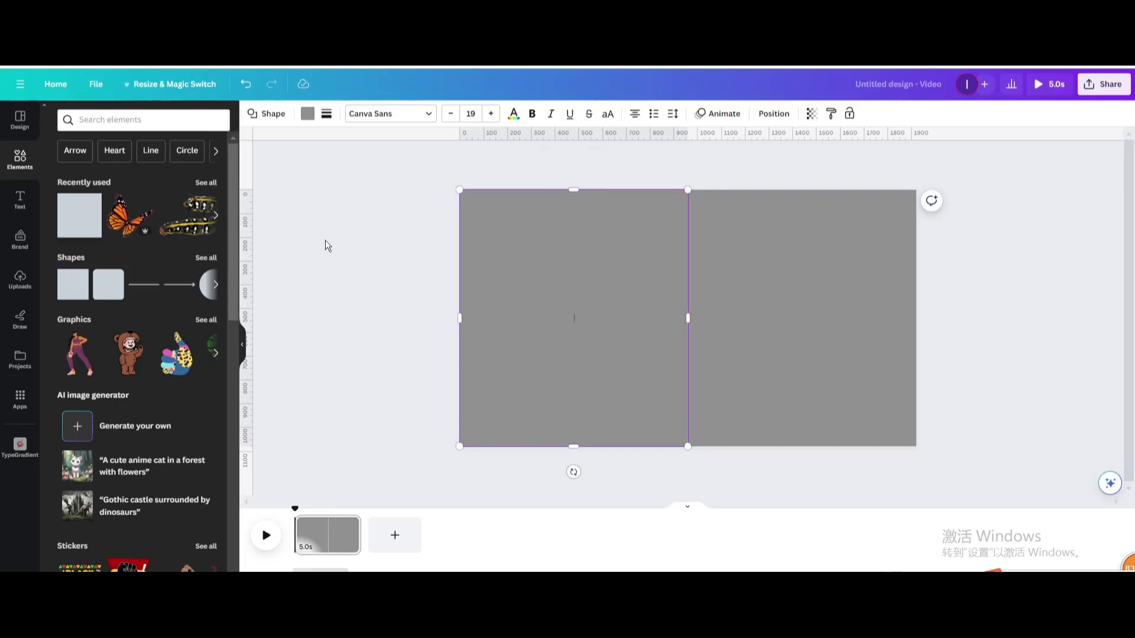
- Fill the left rectangle with turquoise and the right rectangle with yellow
{"action": "left_click", "coordinate": [307, 114]}
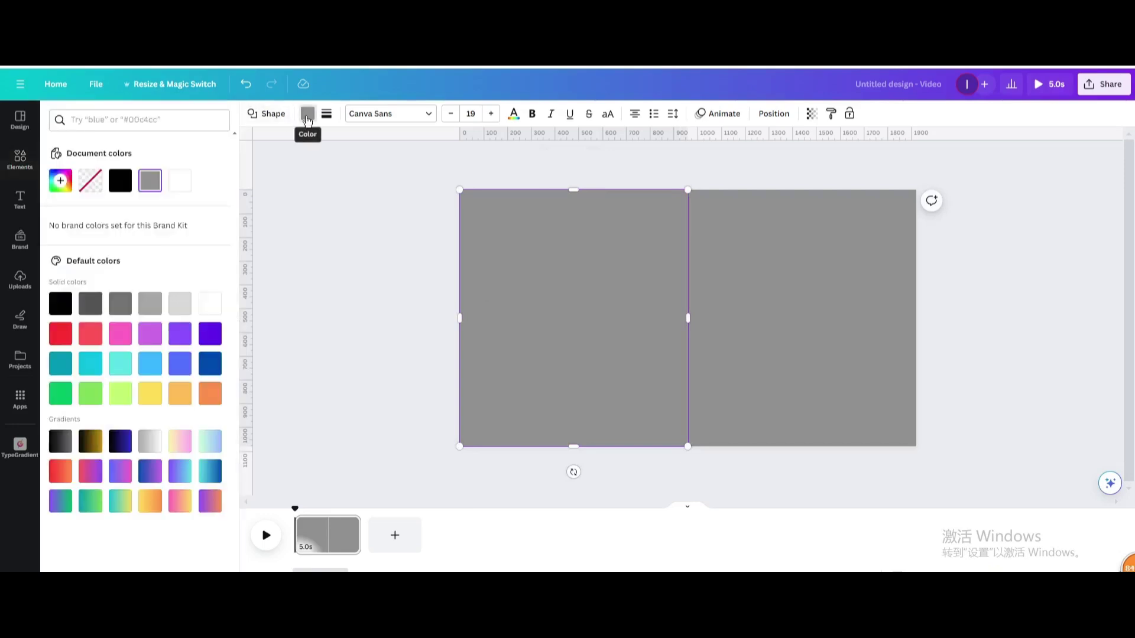
{"action": "left_click", "coordinate": [120, 366]}
{"action": "left_click", "coordinate": [742, 348]}
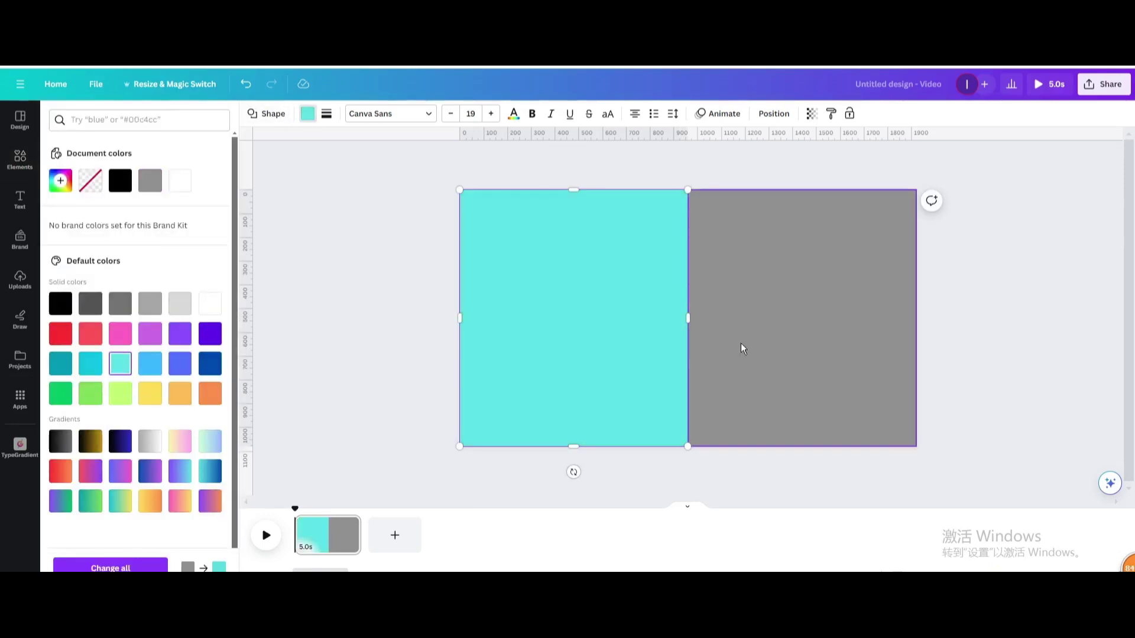
{"action": "left_click", "coordinate": [151, 394]}
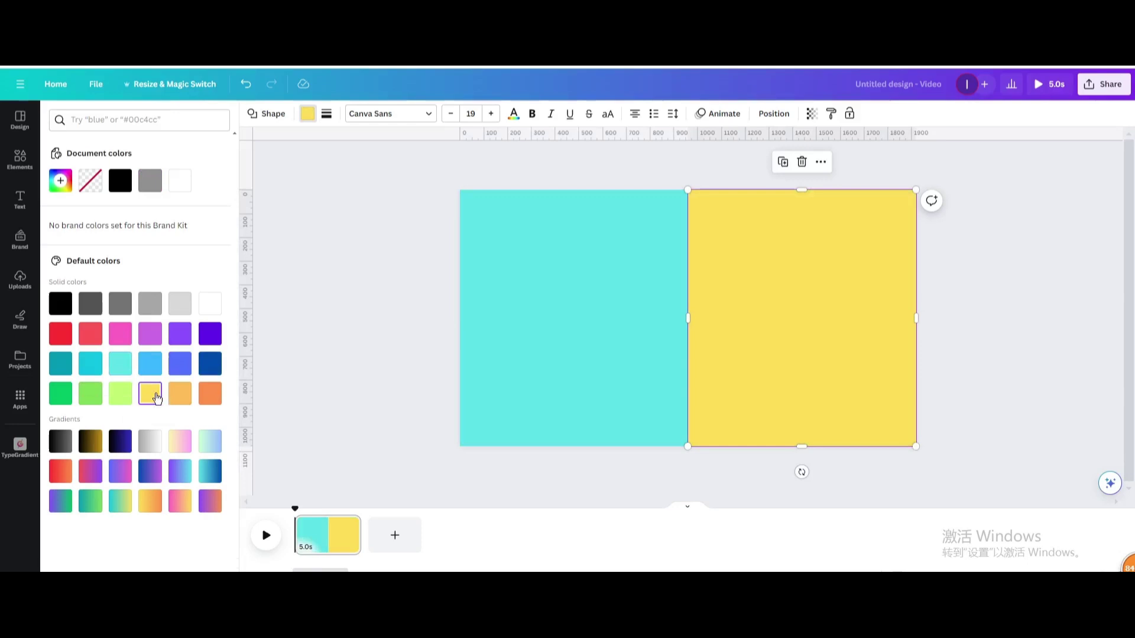
{"action": "left_click", "coordinate": [513, 328]}
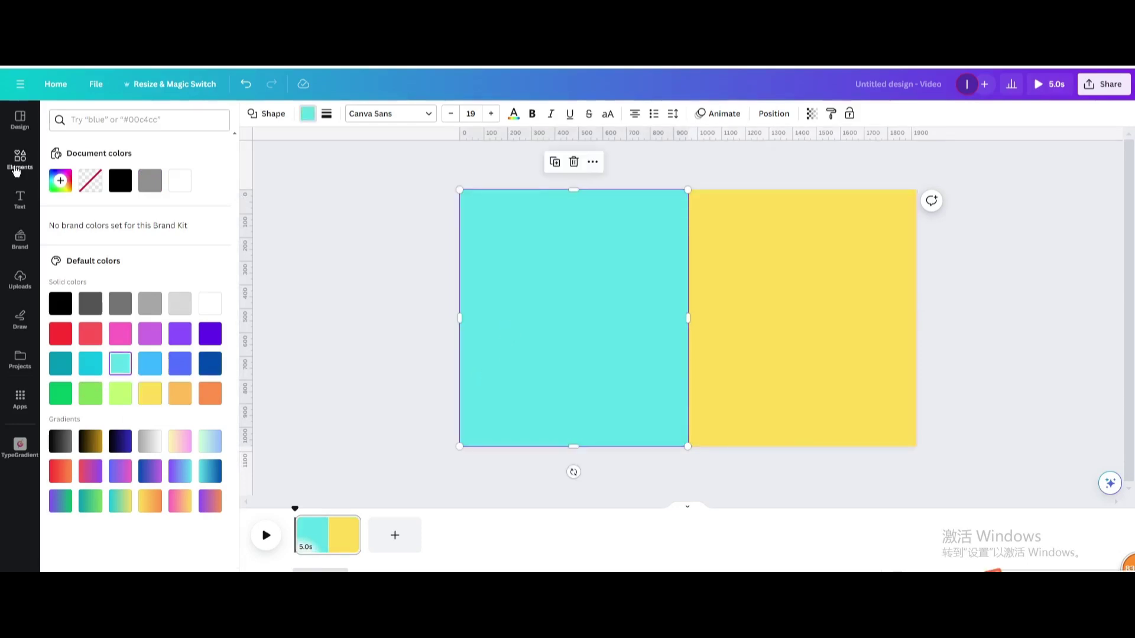
{"action": "left_click", "coordinate": [20, 159]}
- Add the halved-tomato photo from recently used elements to the turquoise half and apply BG Remover
{"action": "left_click", "coordinate": [207, 183]}
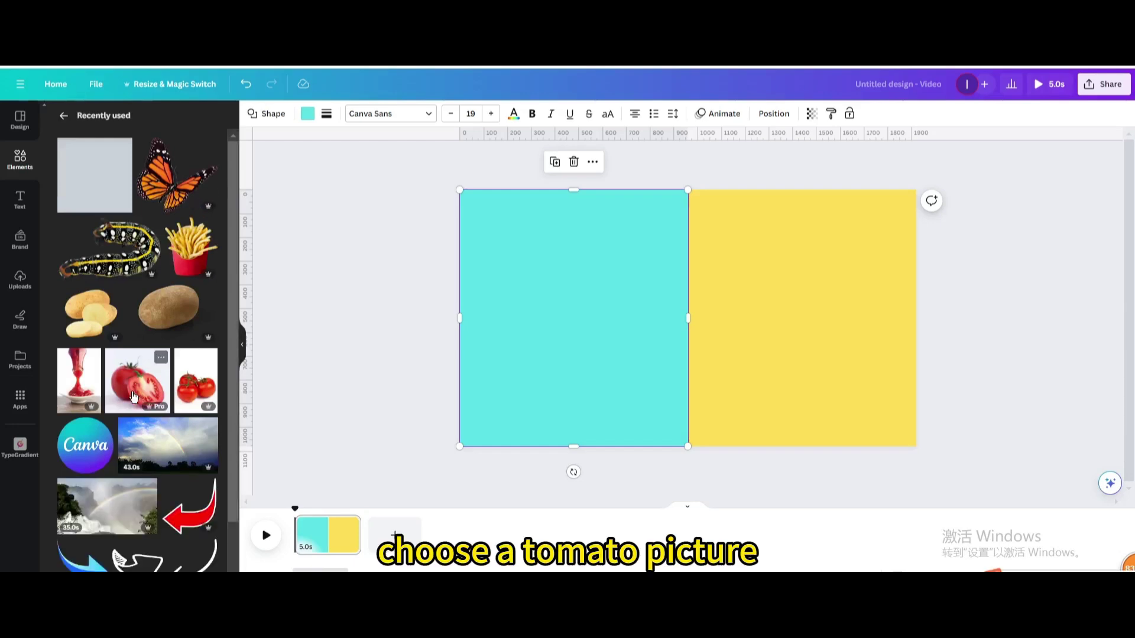
{"action": "left_click", "coordinate": [136, 394]}
{"action": "left_click_drag", "start_coordinate": [655, 301], "coordinate": [549, 299]}
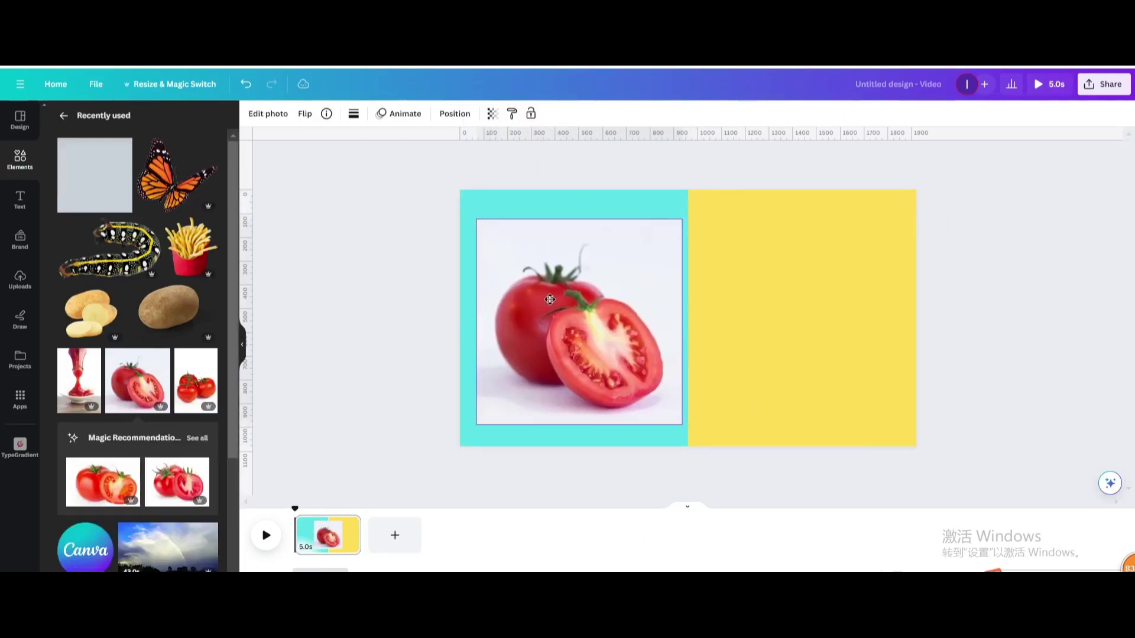
{"action": "left_click", "coordinate": [283, 120]}
{"action": "left_click", "coordinate": [68, 208]}
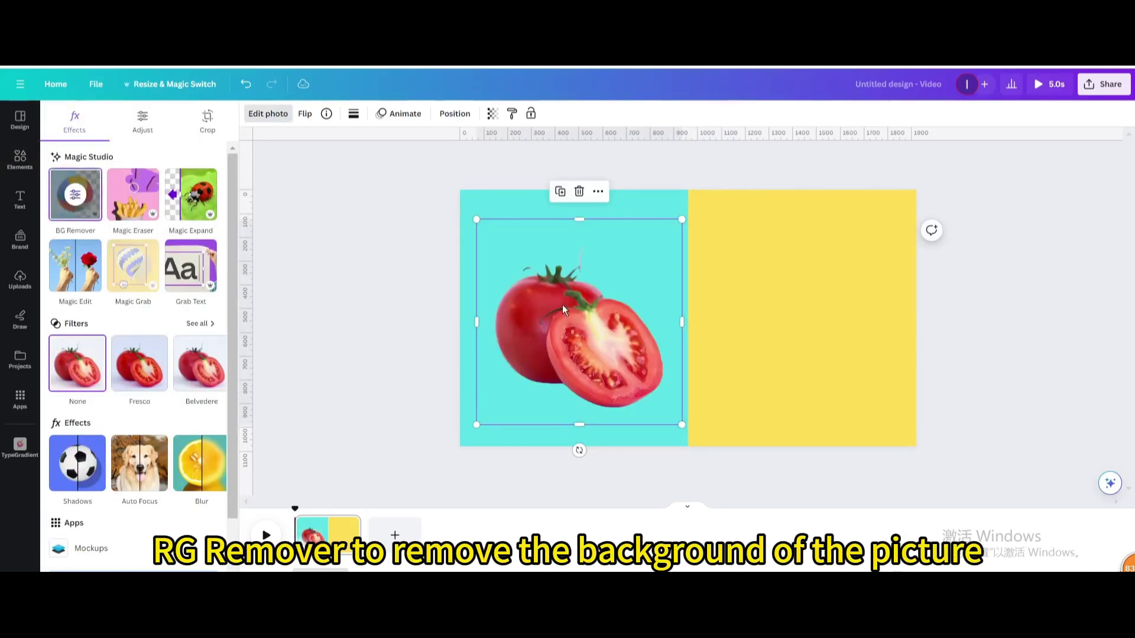
- Record a Create an Animation path sliding the tomato right into the yellow half
{"action": "left_click", "coordinate": [413, 120]}
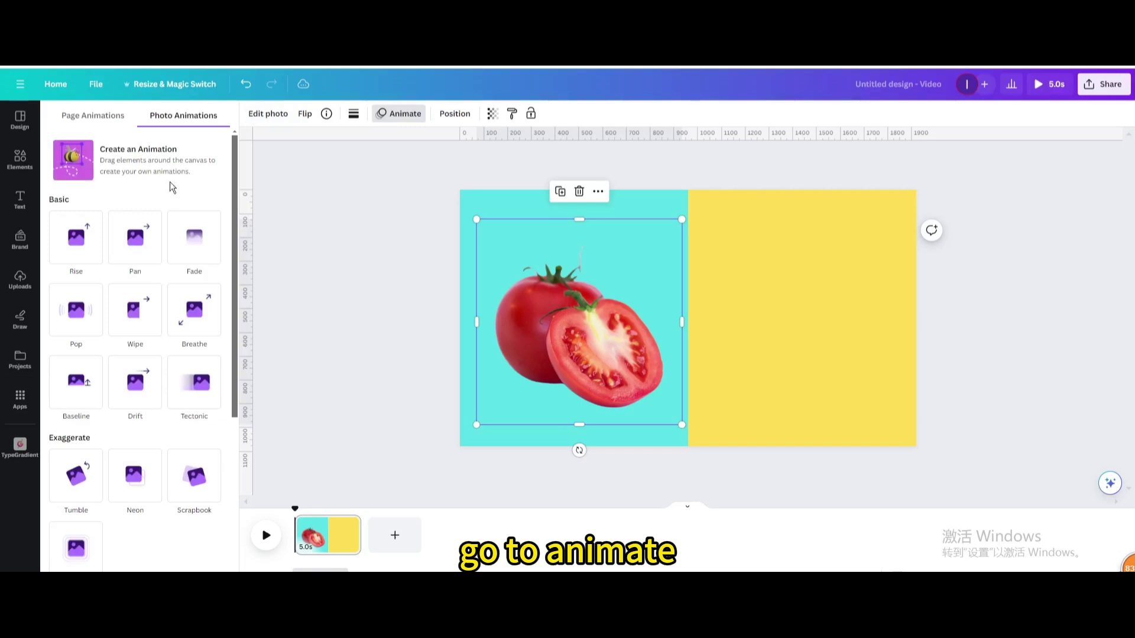
{"action": "left_click", "coordinate": [118, 175]}
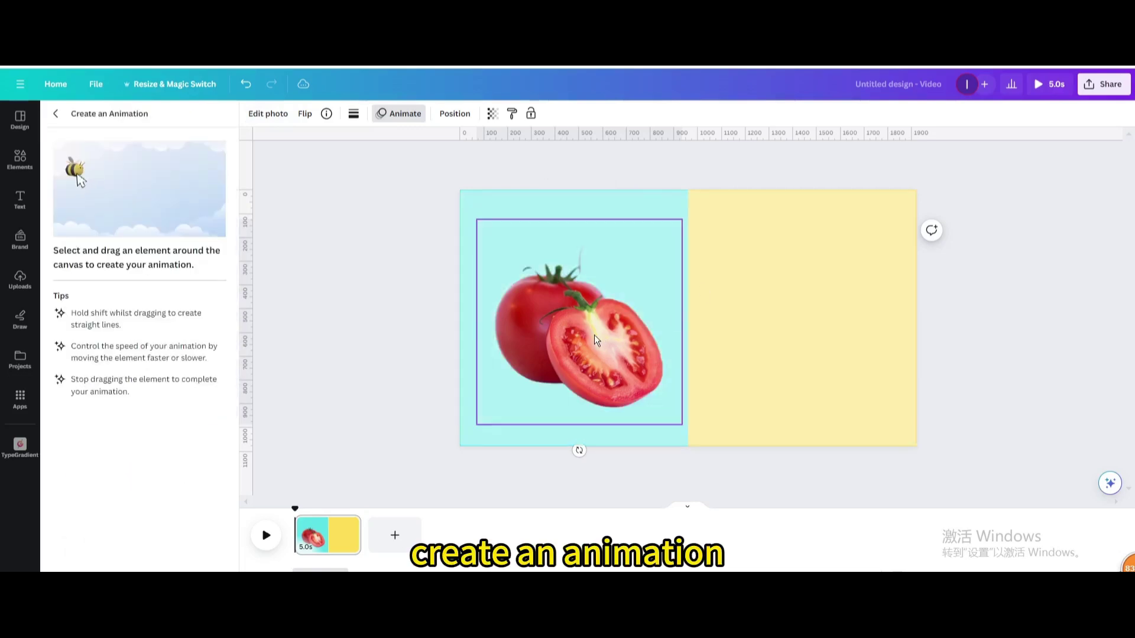
{"action": "left_click_drag", "start_coordinate": [590, 334], "coordinate": [815, 326]}
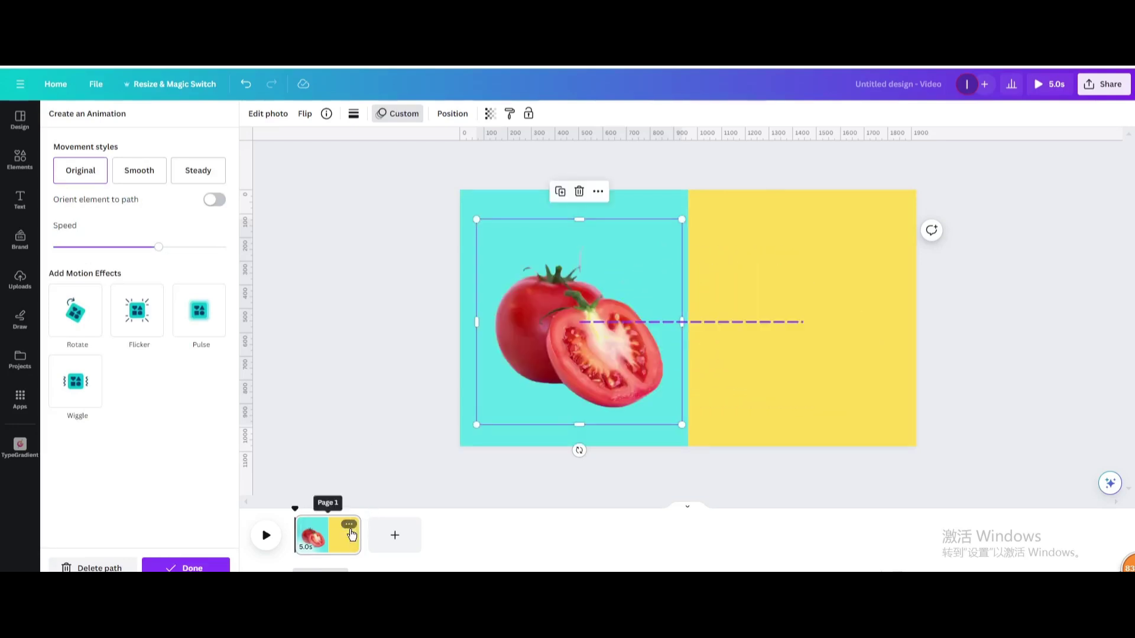
{"action": "left_click", "coordinate": [351, 534]}
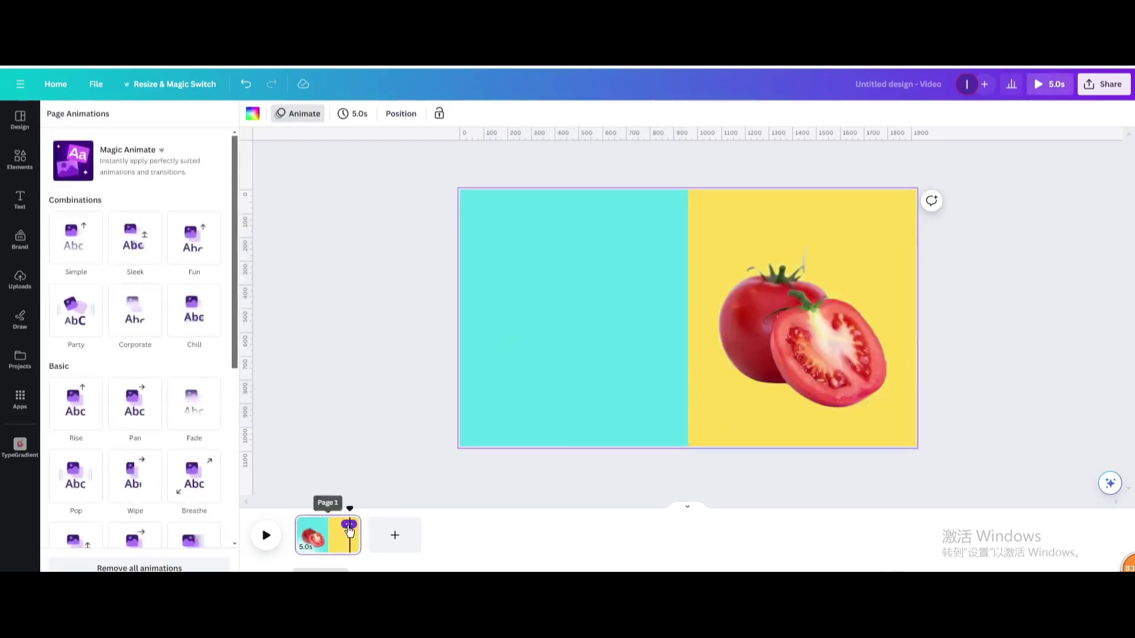
- Duplicate page 1 and replace its tomato with the ketchup-pouring photo on the turquoise half
{"action": "left_click", "coordinate": [349, 526]}
{"action": "left_click", "coordinate": [384, 348]}
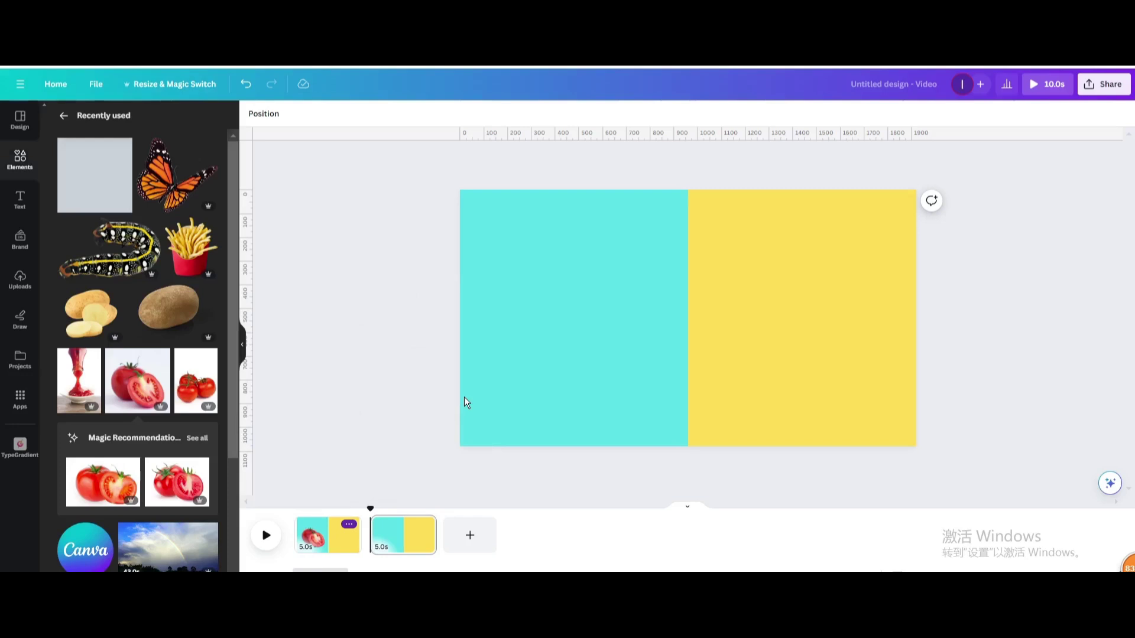
{"action": "left_click", "coordinate": [536, 348]}
{"action": "key", "text": "Delete"}
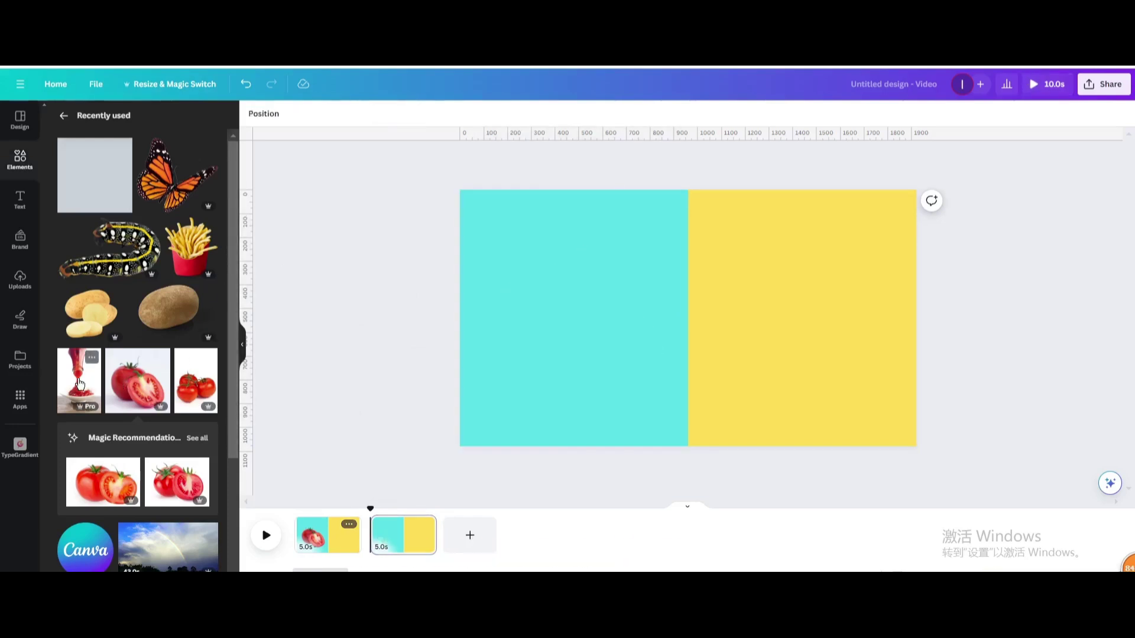
{"action": "left_click", "coordinate": [80, 384]}
{"action": "left_click_drag", "start_coordinate": [639, 331], "coordinate": [542, 342]}
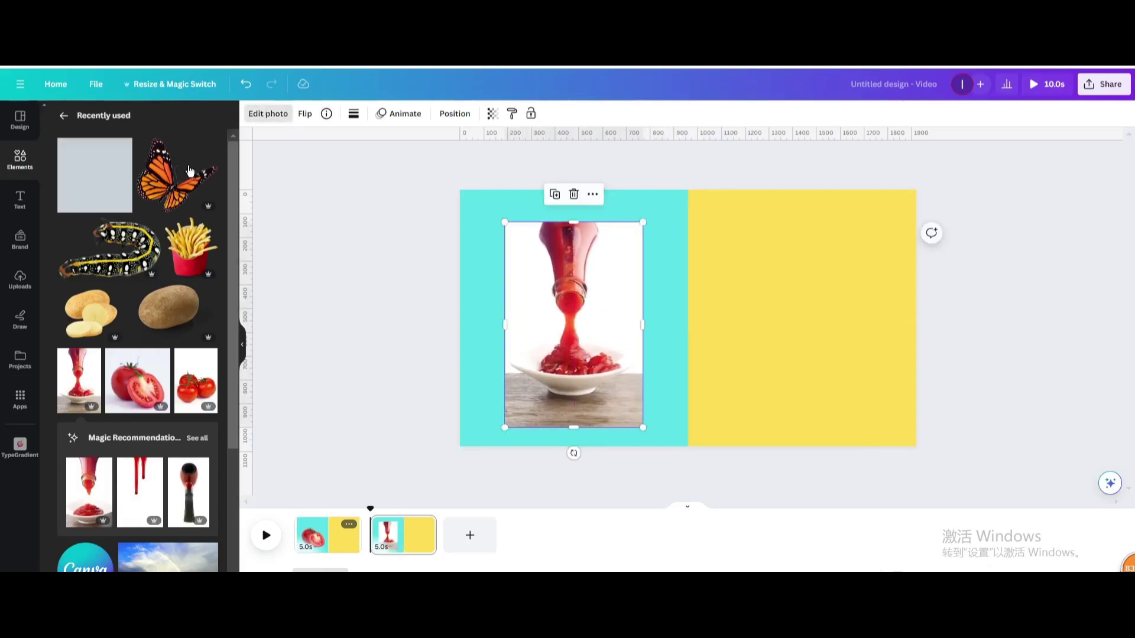
- Remove the ketchup photo's background and record a motion path sliding it right
{"action": "left_click", "coordinate": [98, 187]}
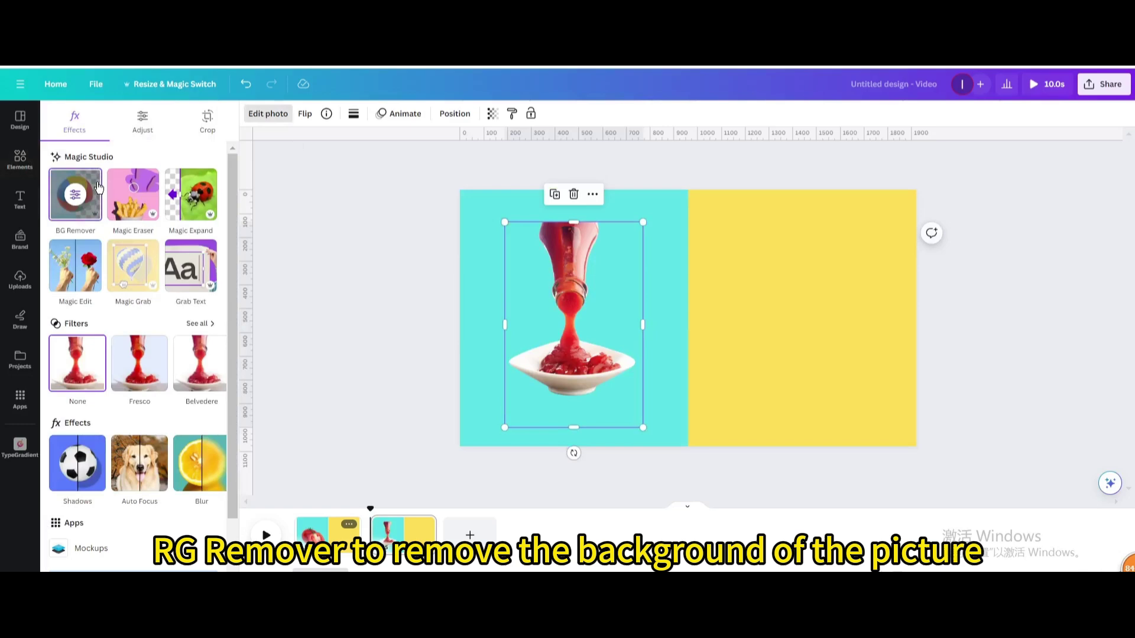
{"action": "left_click", "coordinate": [400, 113]}
{"action": "left_click", "coordinate": [148, 152]}
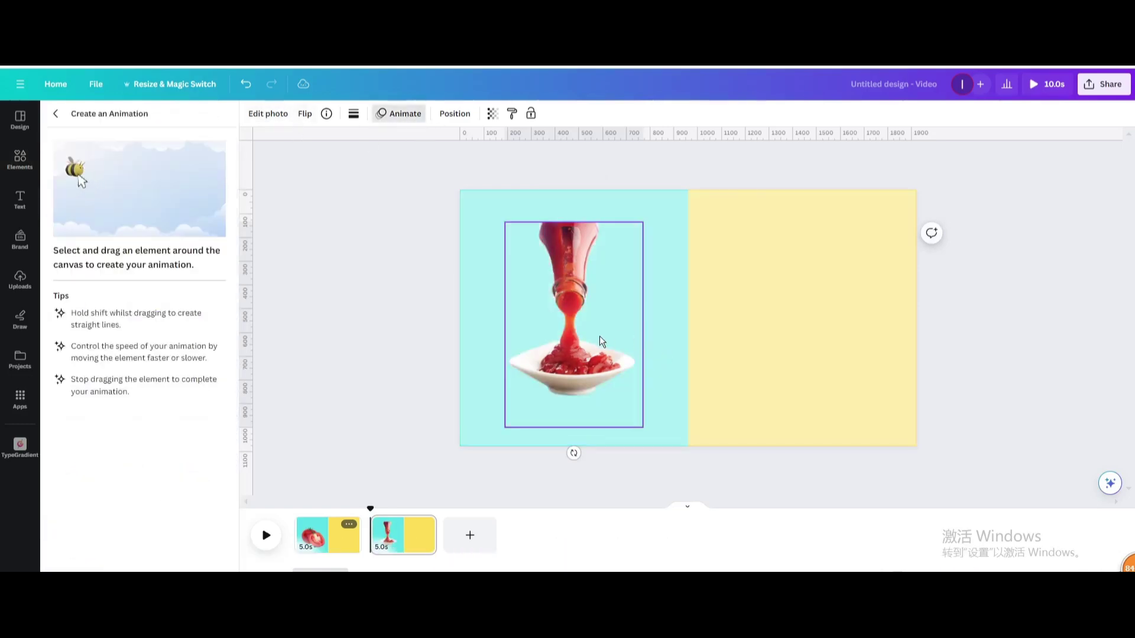
{"action": "left_click_drag", "start_coordinate": [578, 330], "coordinate": [797, 325]}
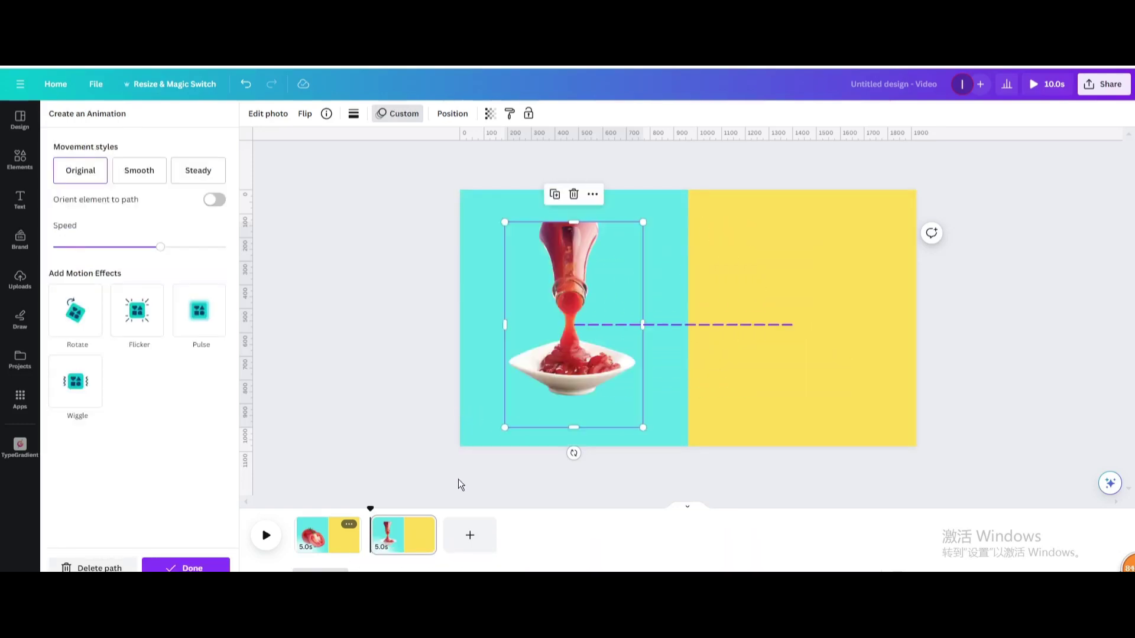
{"action": "left_click", "coordinate": [309, 536]}
- In Layers, raise the yellow panel above the tomato on page 1 and the cyan panel to top on page 2
{"action": "left_click", "coordinate": [408, 114]}
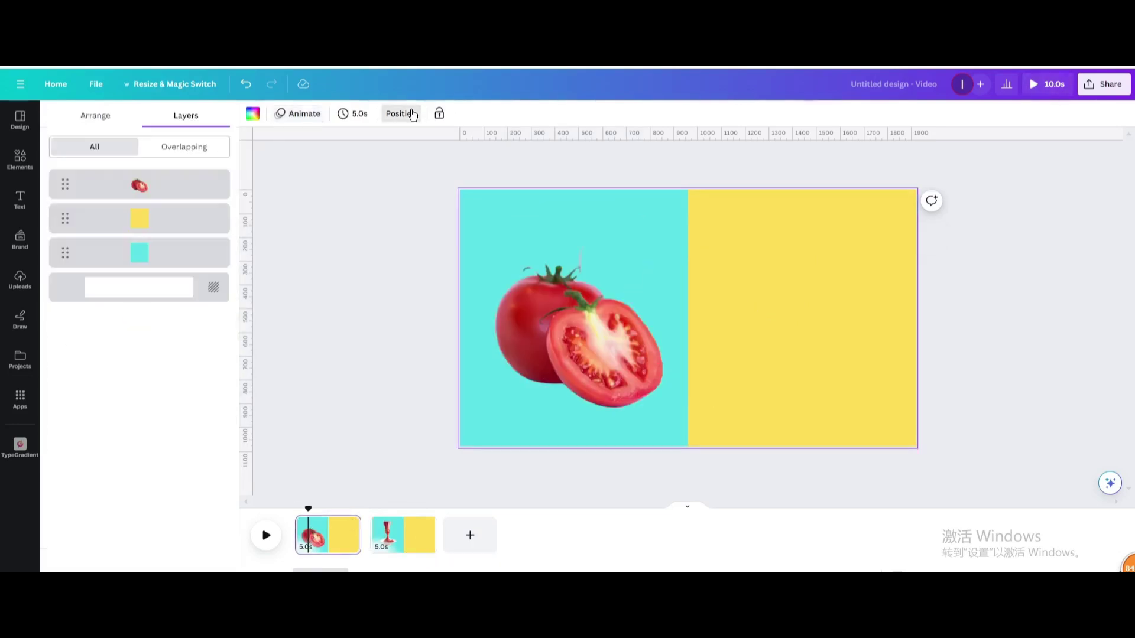
{"action": "left_click_drag", "start_coordinate": [168, 237], "coordinate": [154, 178]}
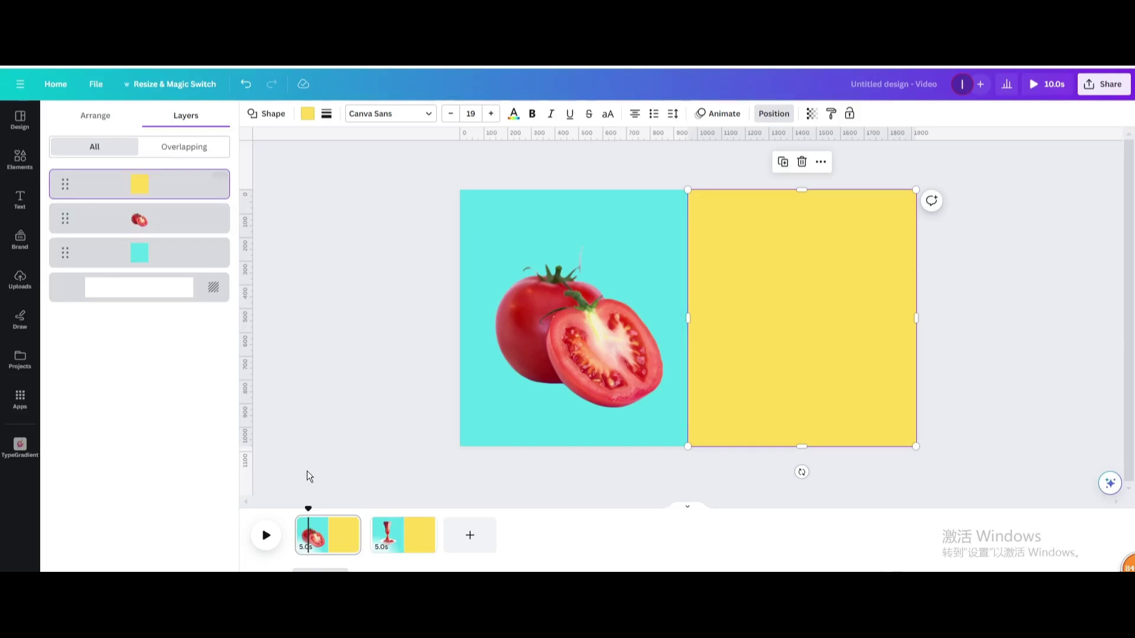
{"action": "left_click", "coordinate": [399, 535]}
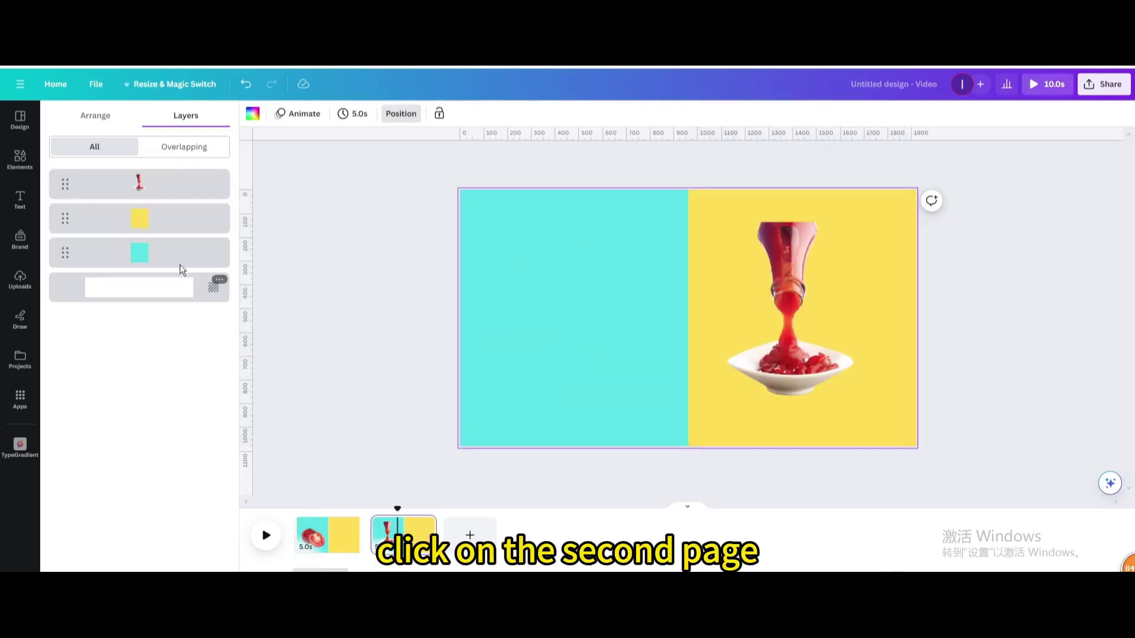
{"action": "left_click_drag", "start_coordinate": [167, 253], "coordinate": [178, 178]}
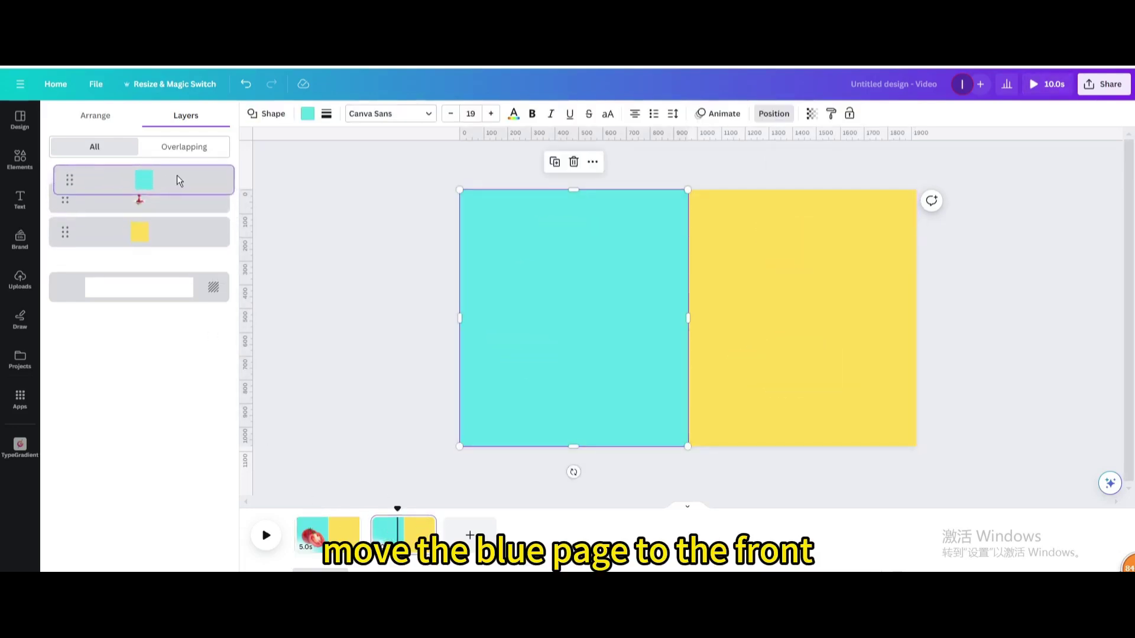
- Duplicate page 2 as page 3 and delete the ketchup image from it
{"action": "left_click", "coordinate": [425, 525]}
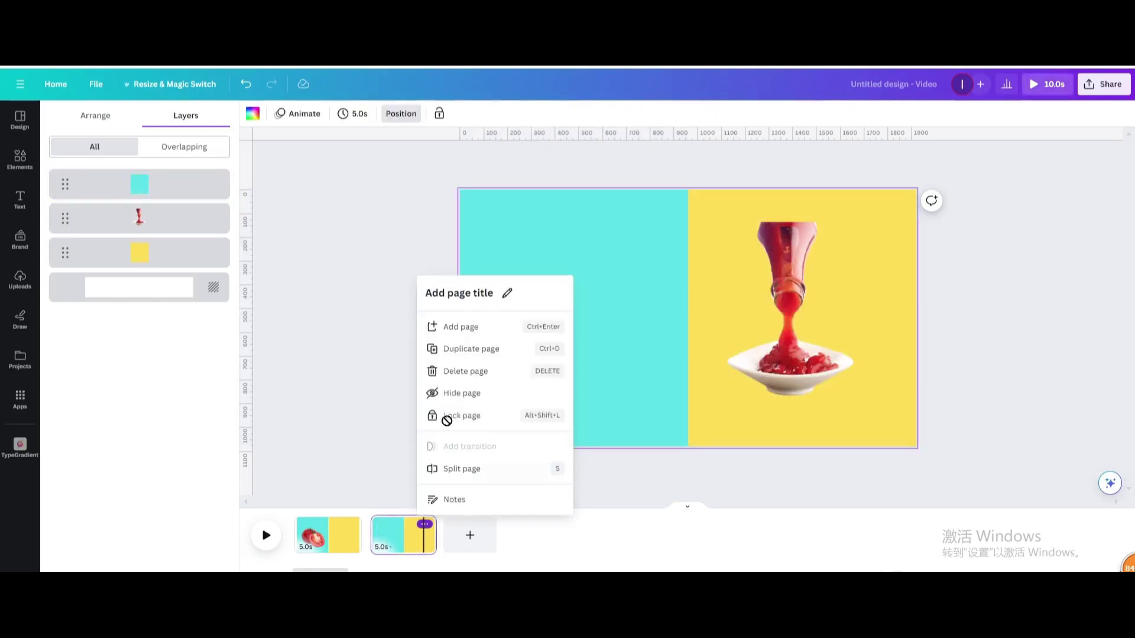
{"action": "left_click", "coordinate": [465, 349]}
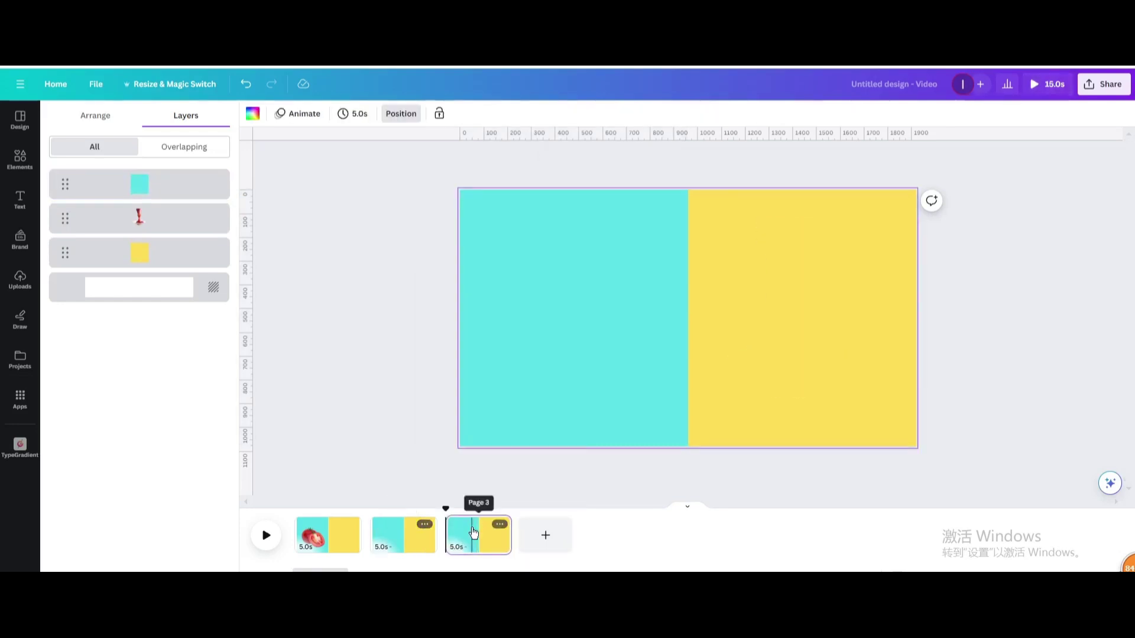
{"action": "left_click", "coordinate": [764, 311]}
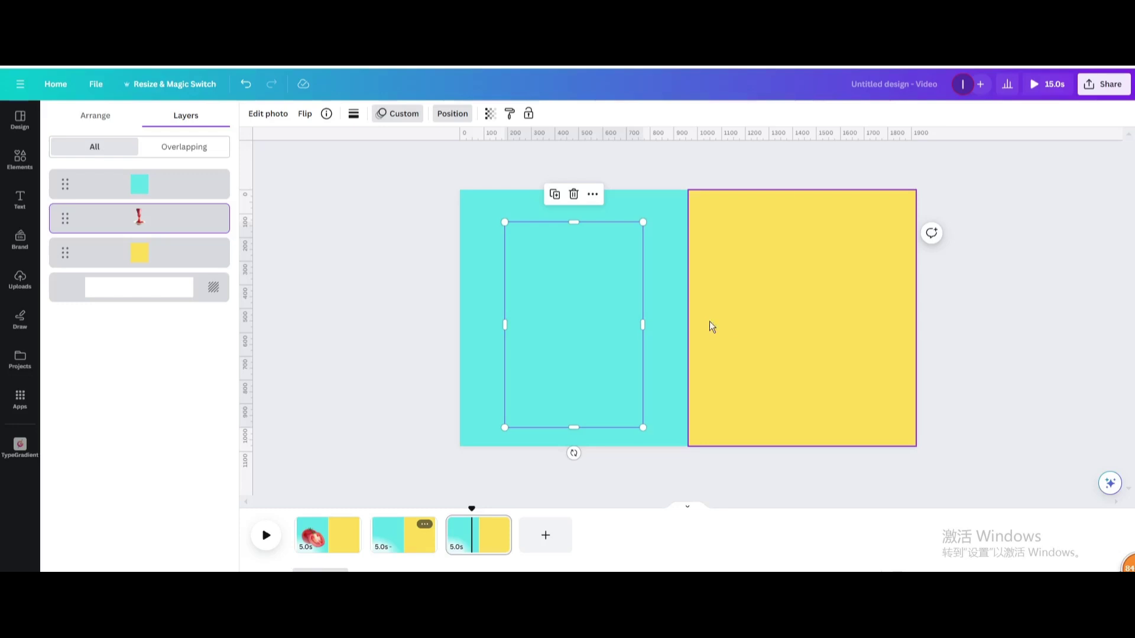
{"action": "key", "text": "Delete"}
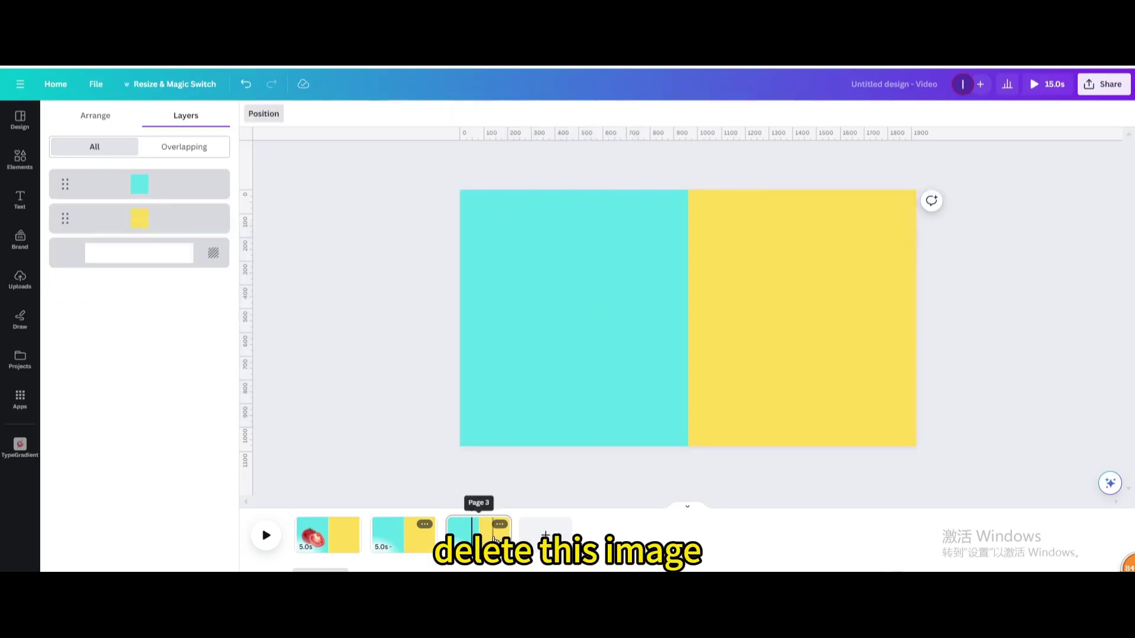
- Duplicate the plain page 3 three times to create pages 4, 5 and 6
{"action": "left_click", "coordinate": [500, 525]}
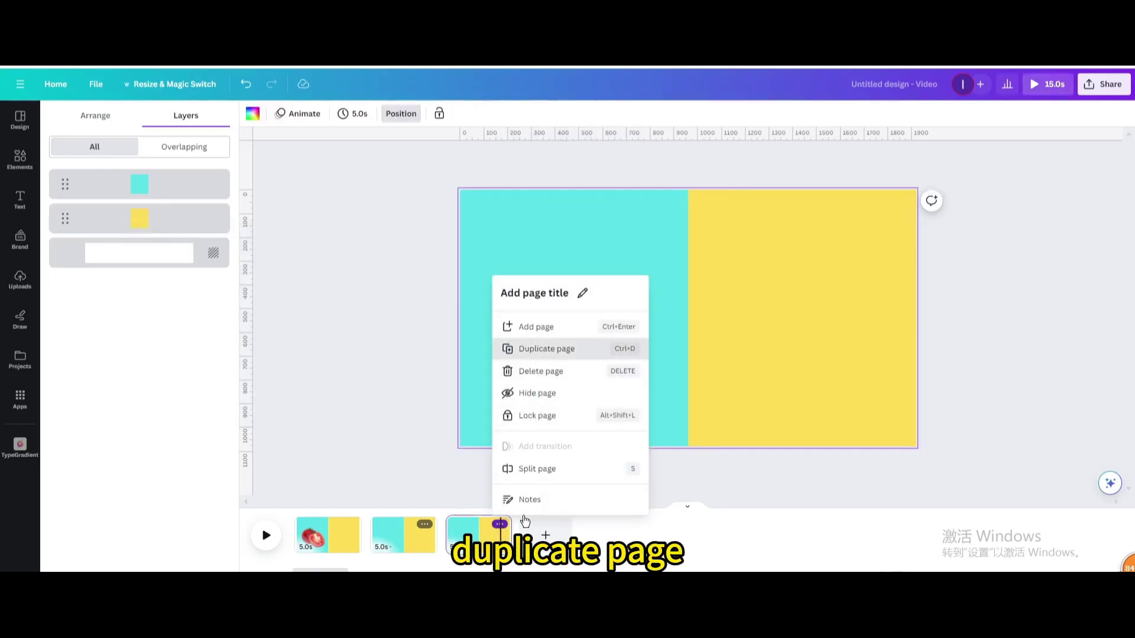
{"action": "key", "text": "ctrl+d"}
{"action": "left_click", "coordinate": [502, 526]}
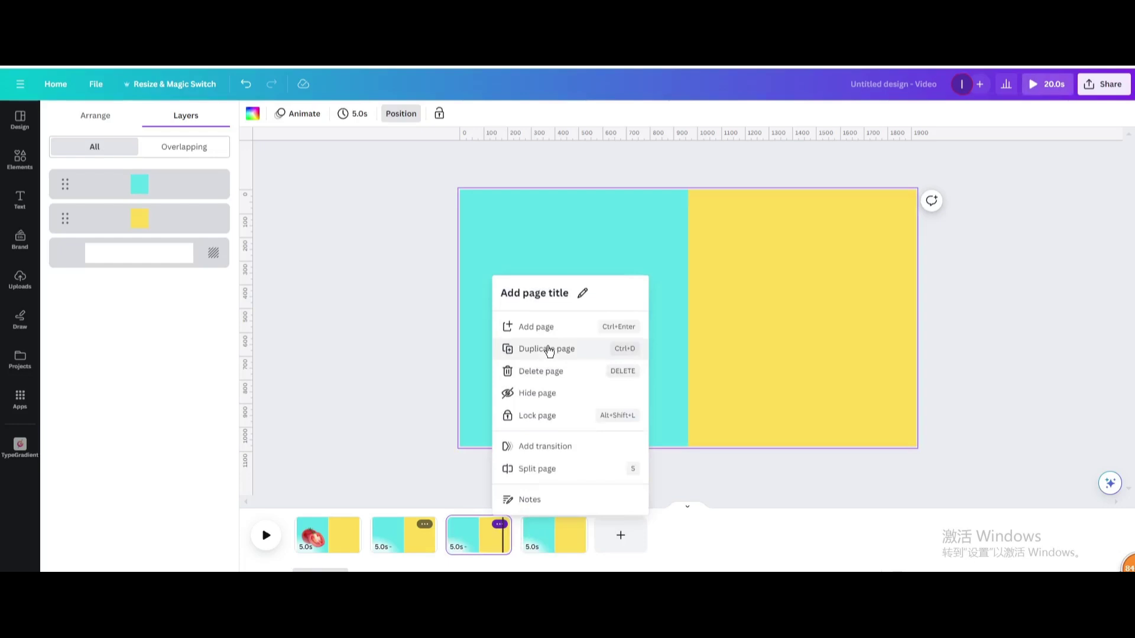
{"action": "key", "text": "ctrl+d"}
{"action": "left_click", "coordinate": [502, 527]}
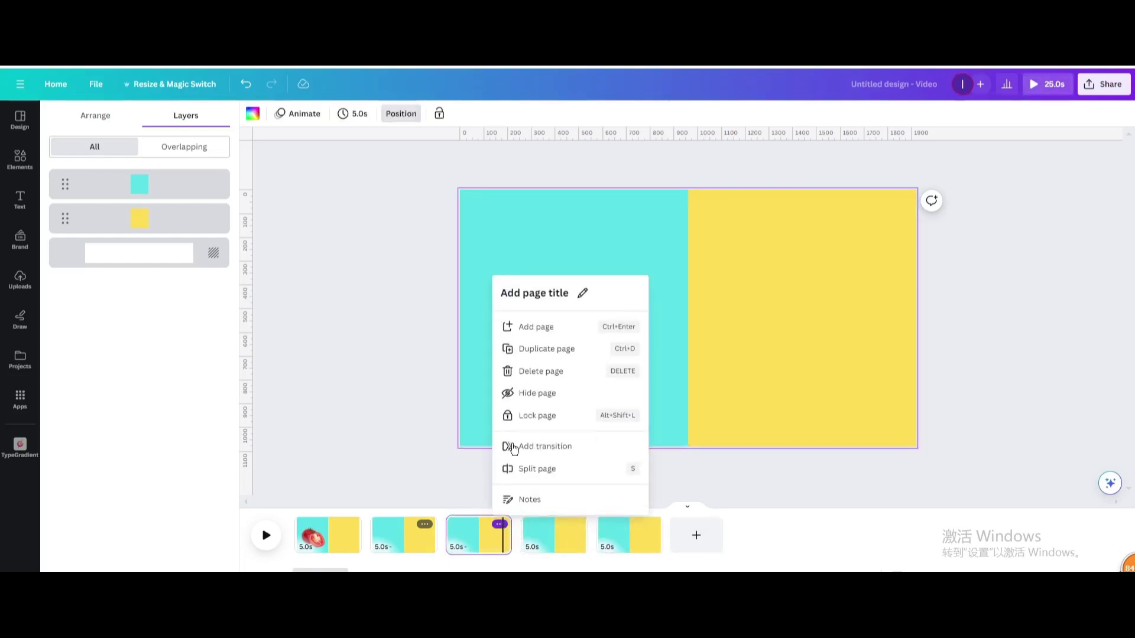
{"action": "left_click", "coordinate": [520, 350]}
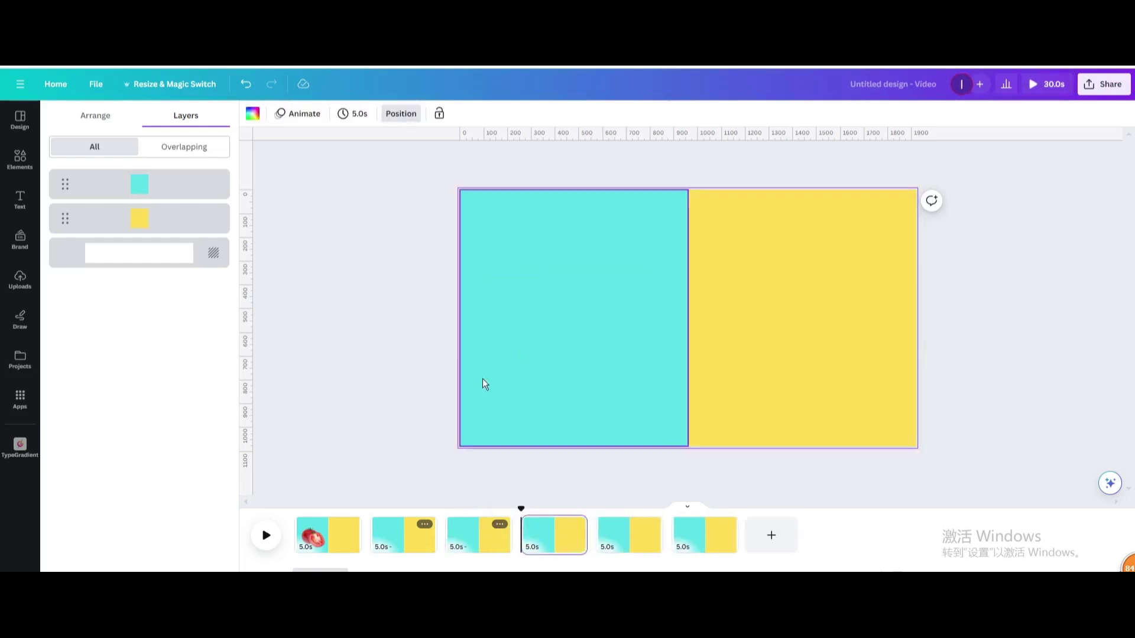
{"action": "left_click", "coordinate": [478, 535]}
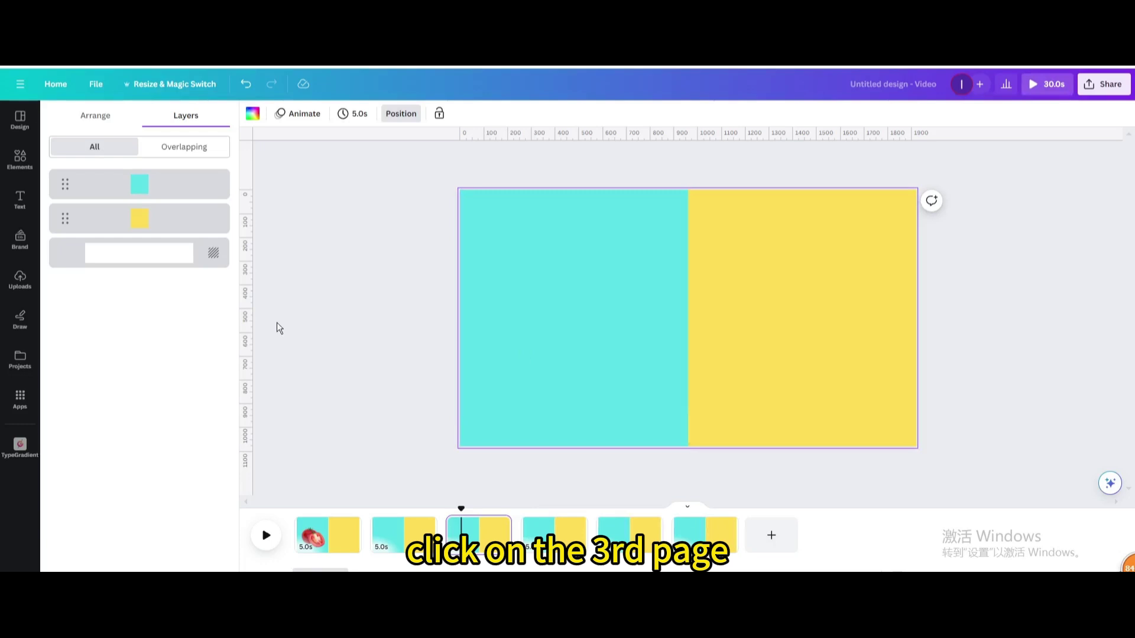
- Add the sliced-potatoes image from recently used, shrink it and place it on the cyan half
{"action": "left_click", "coordinate": [24, 157]}
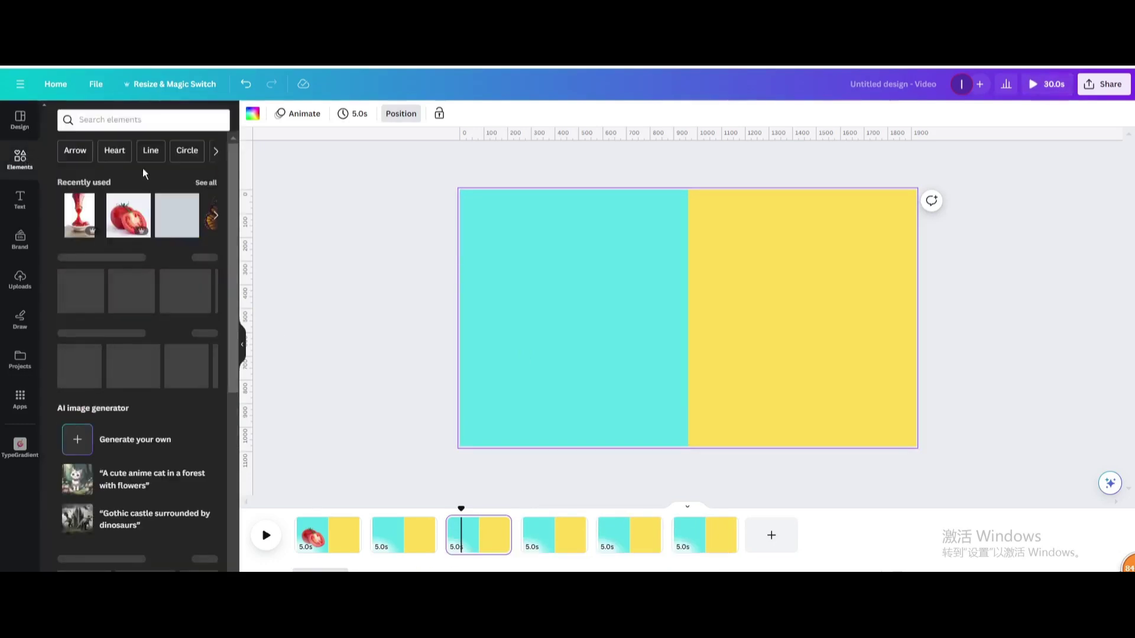
{"action": "left_click", "coordinate": [206, 183]}
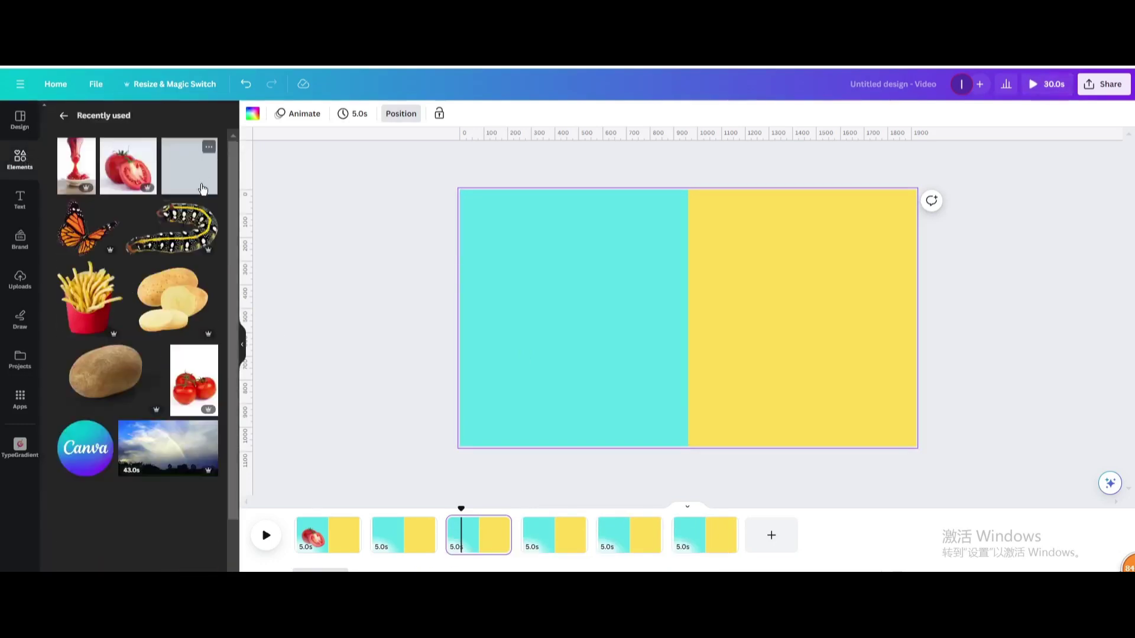
{"action": "left_click", "coordinate": [154, 314]}
{"action": "left_click_drag", "start_coordinate": [767, 259], "coordinate": [652, 275]}
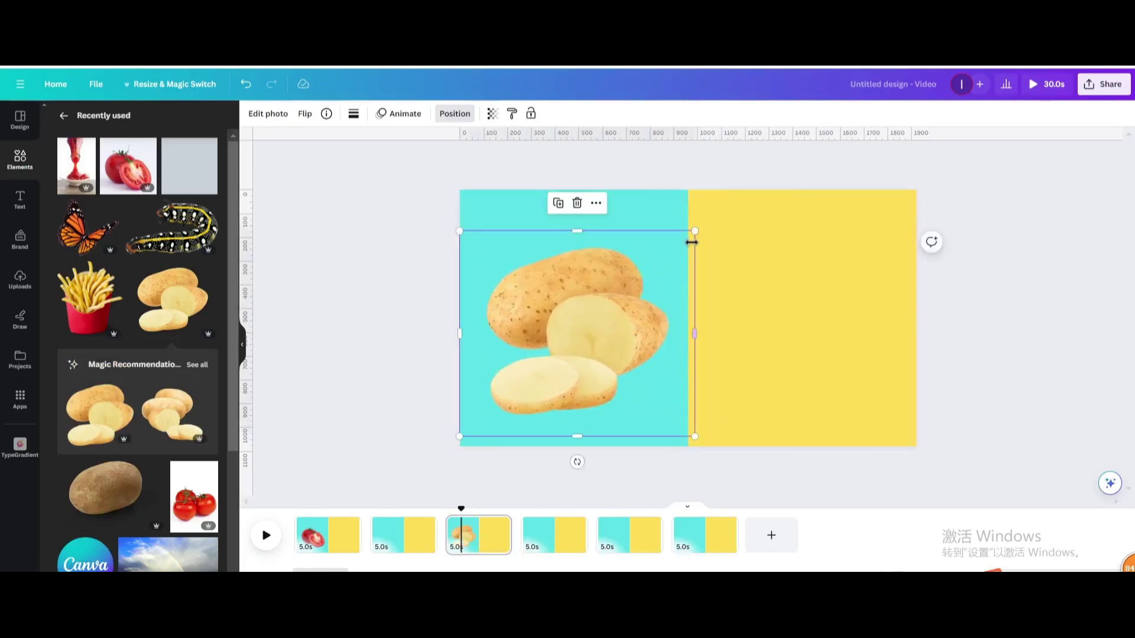
{"action": "left_click_drag", "start_coordinate": [695, 231], "coordinate": [652, 267]}
{"action": "left_click_drag", "start_coordinate": [598, 303], "coordinate": [615, 285]}
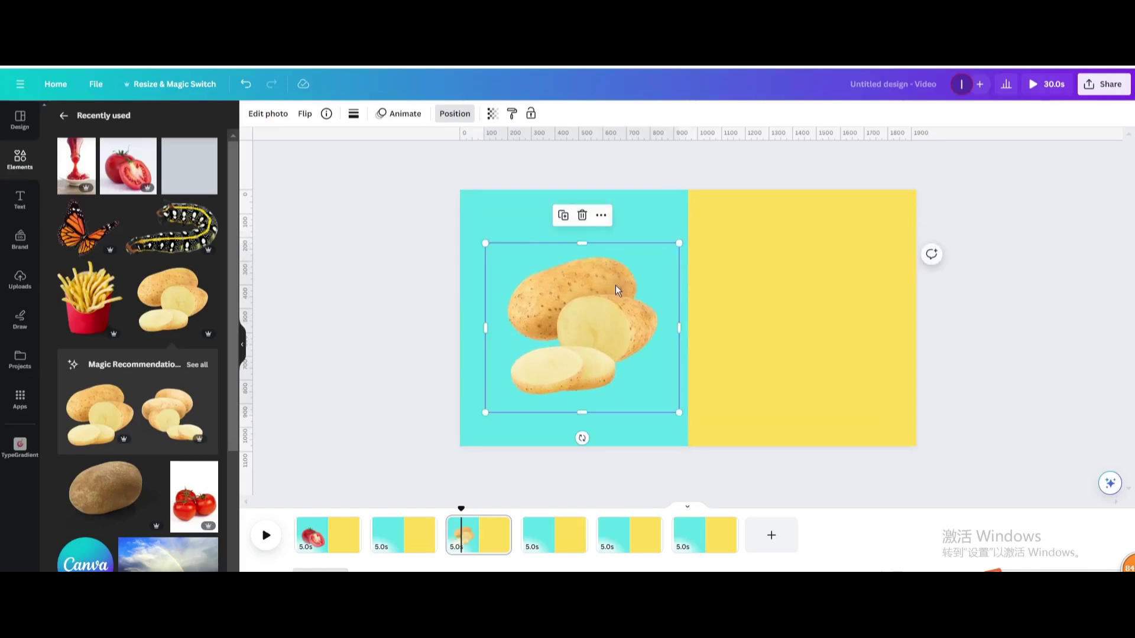
- Give the potatoes a rightward motion path and move the yellow panel to the top layer
{"action": "left_click", "coordinate": [416, 114]}
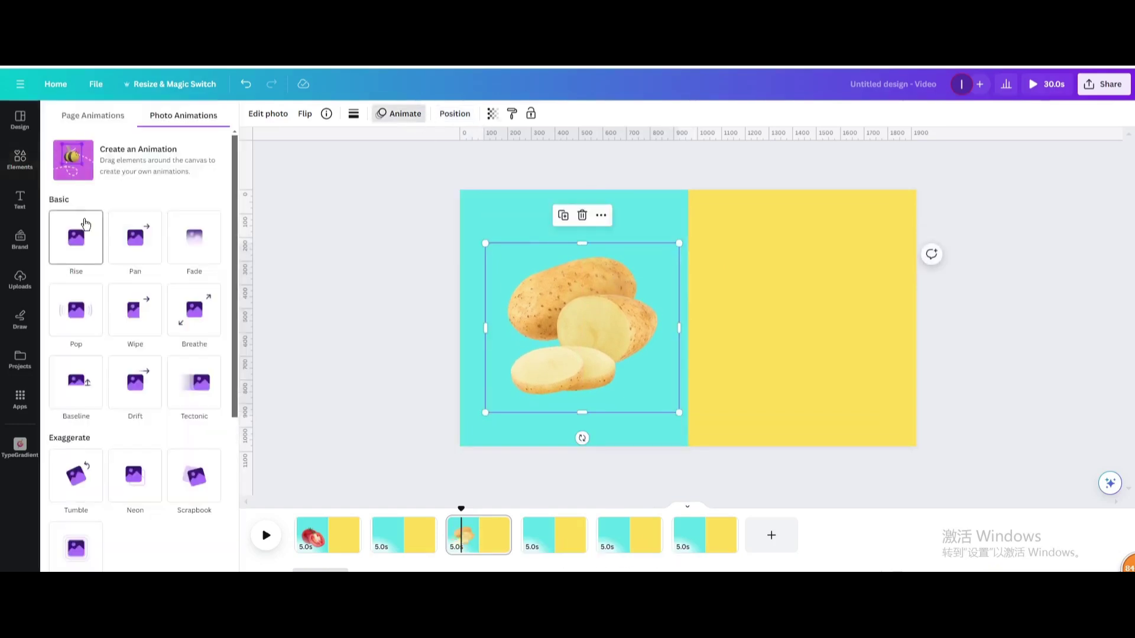
{"action": "left_click", "coordinate": [107, 179]}
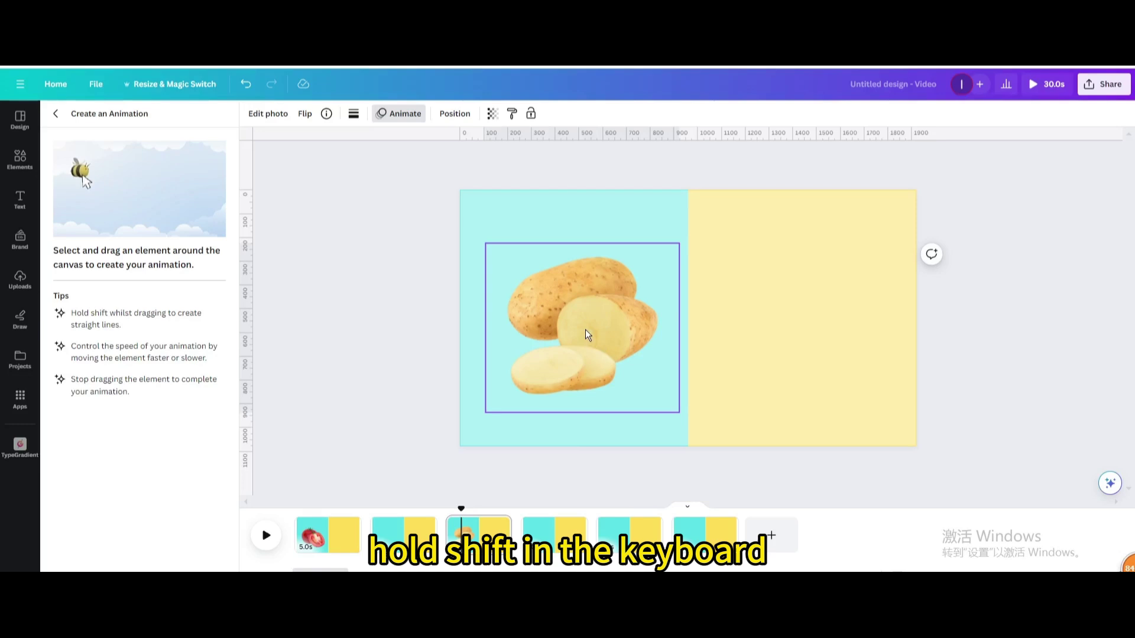
{"action": "left_click_drag", "start_coordinate": [585, 329], "coordinate": [802, 328]}
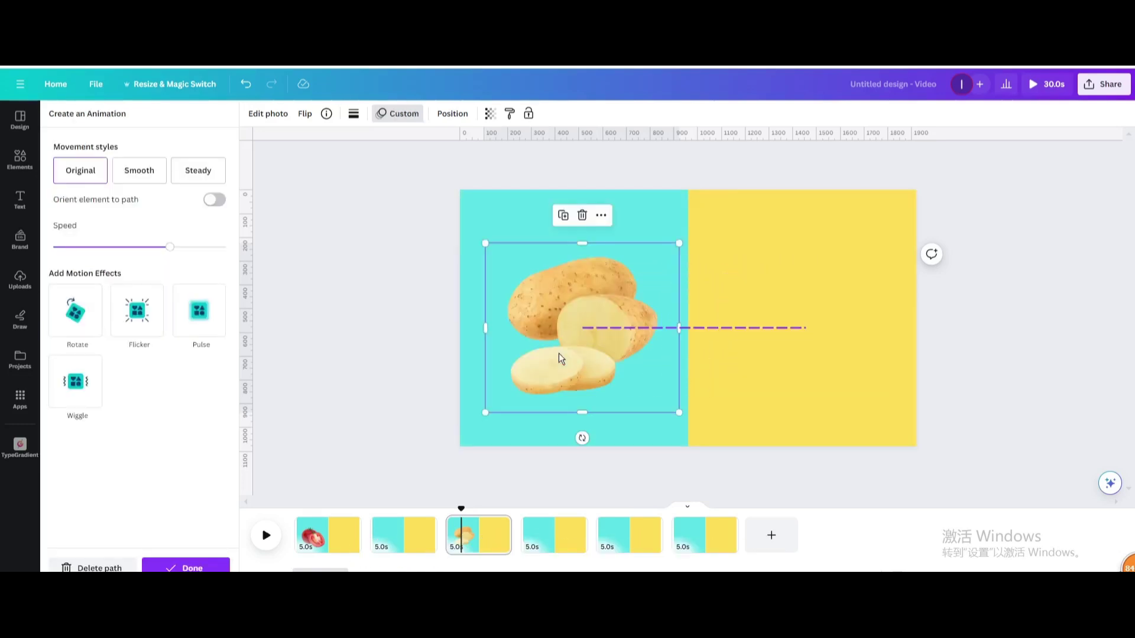
{"action": "left_click", "coordinate": [453, 114]}
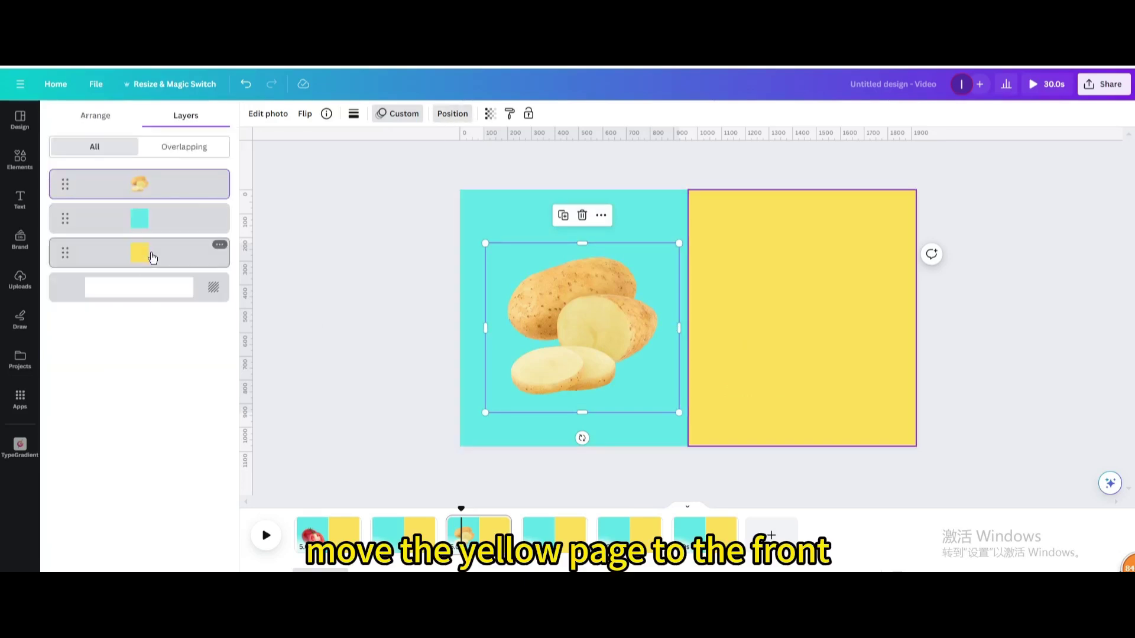
{"action": "left_click_drag", "start_coordinate": [149, 253], "coordinate": [158, 182]}
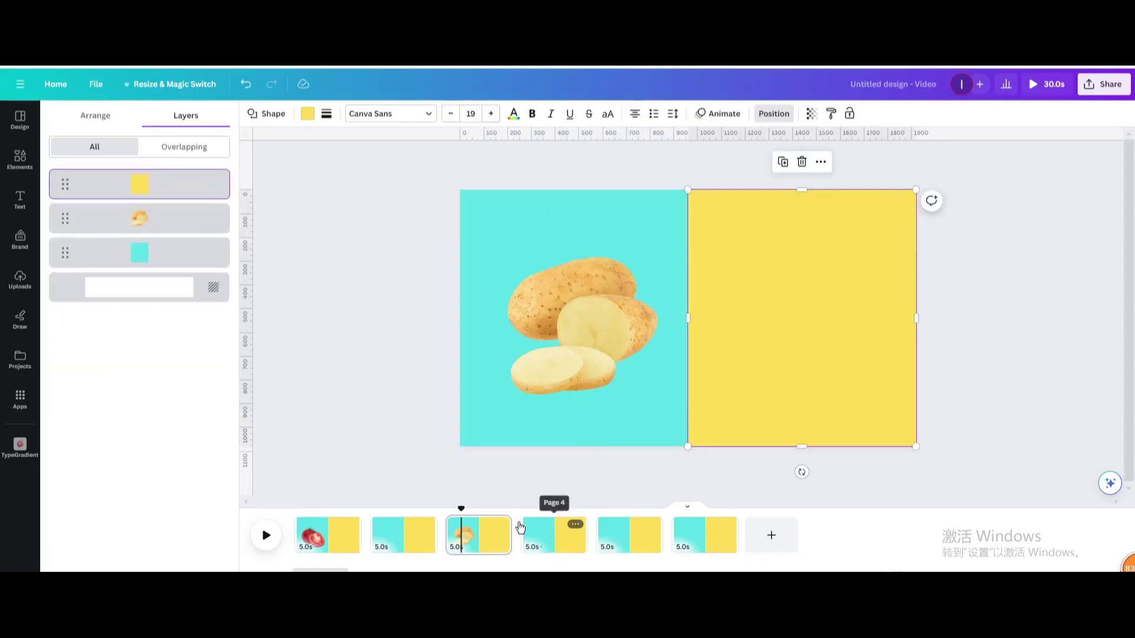
{"action": "left_click", "coordinate": [547, 535]}
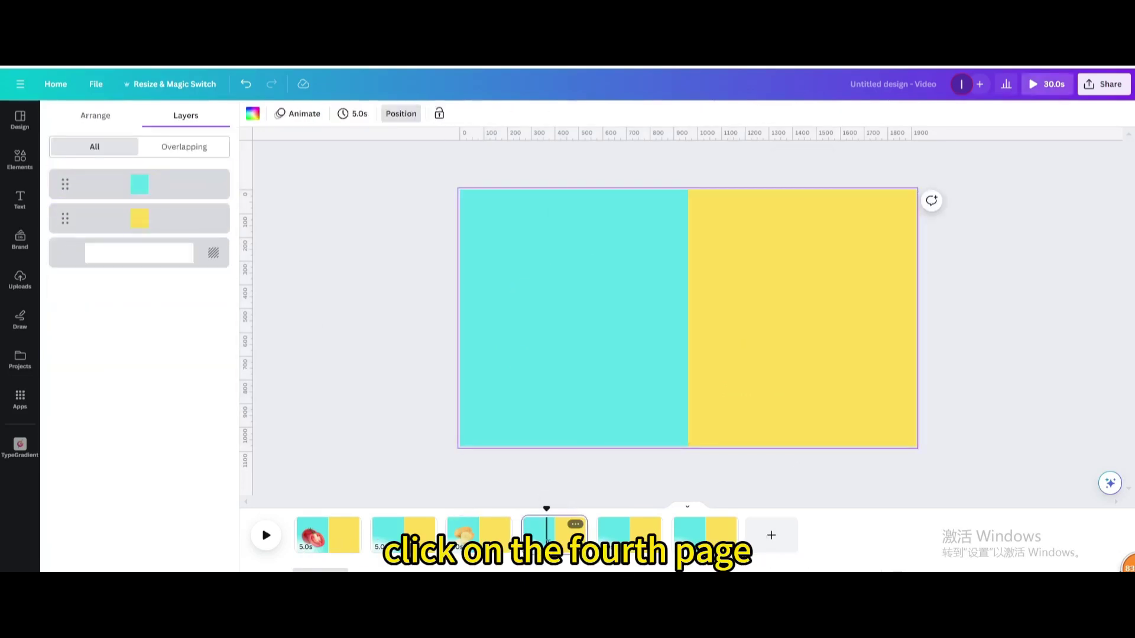
- Add the French fries image from recently used and place it on page 4's cyan half
{"action": "left_click", "coordinate": [607, 272]}
{"action": "left_click", "coordinate": [20, 160]}
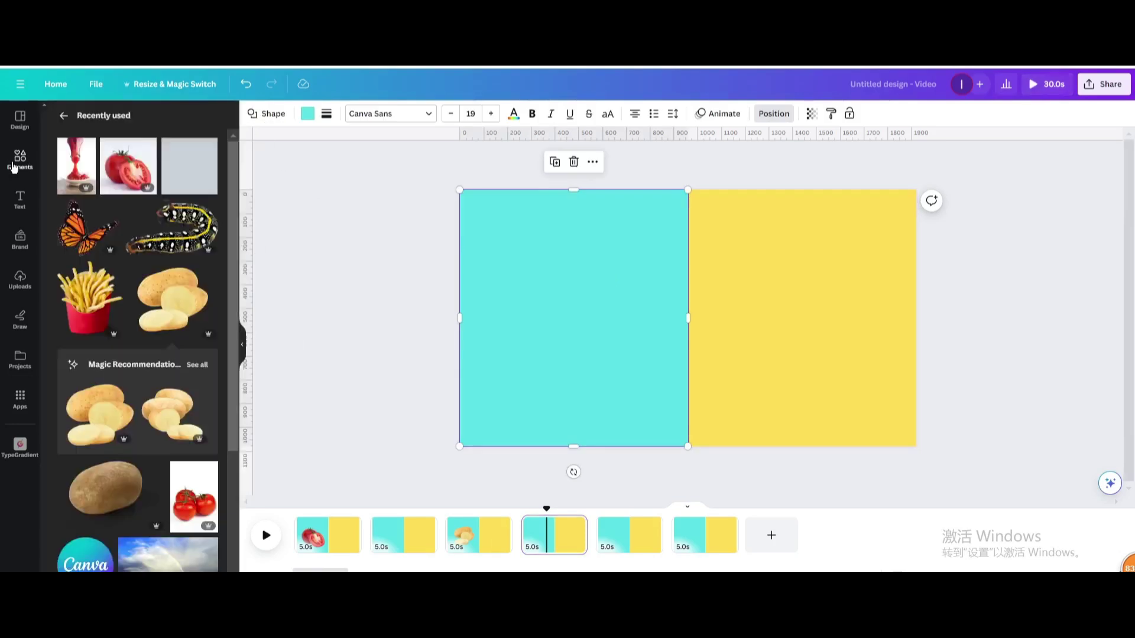
{"action": "left_click", "coordinate": [205, 182]}
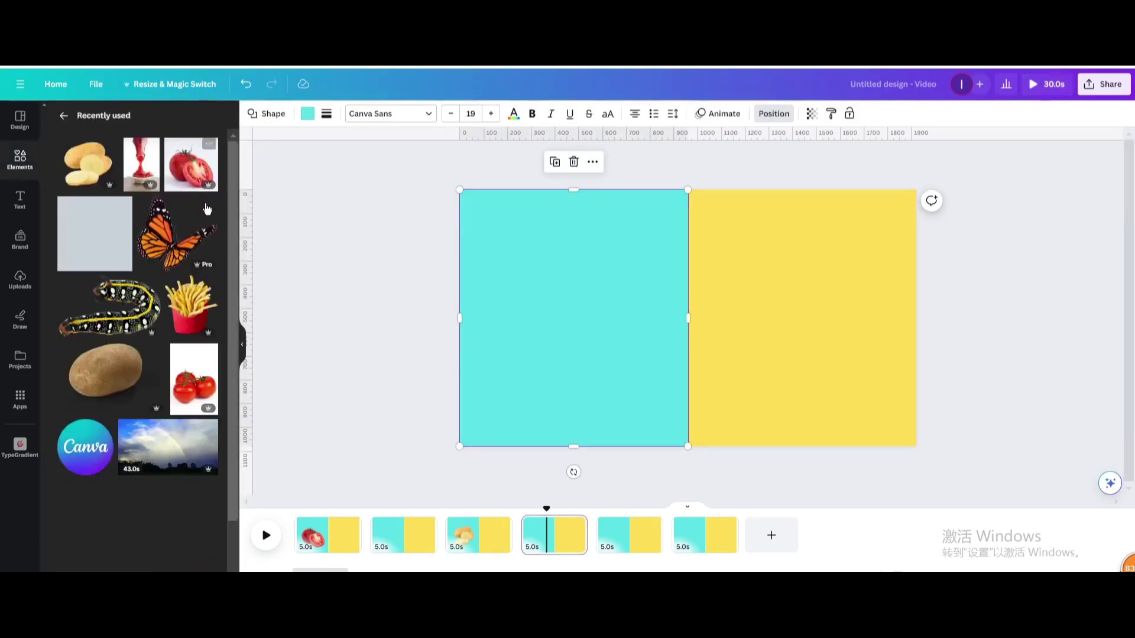
{"action": "left_click", "coordinate": [191, 305]}
{"action": "left_click_drag", "start_coordinate": [672, 314], "coordinate": [555, 324]}
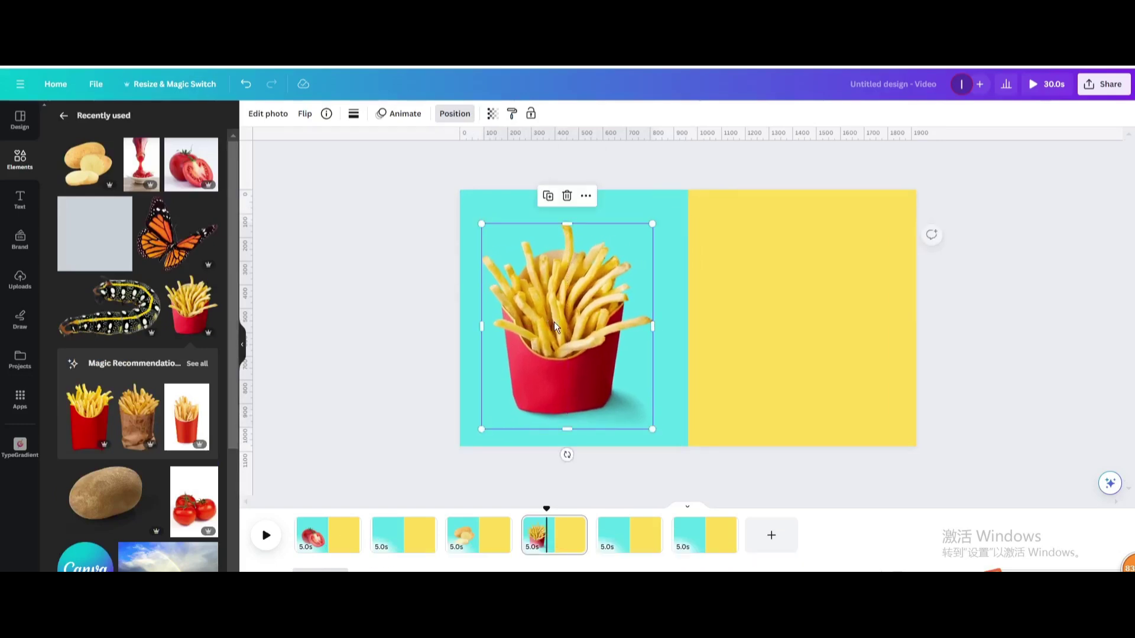
- Record a rightward motion path for the fries and layer the cyan panel in front of them
{"action": "left_click", "coordinate": [391, 113]}
{"action": "left_click", "coordinate": [134, 177]}
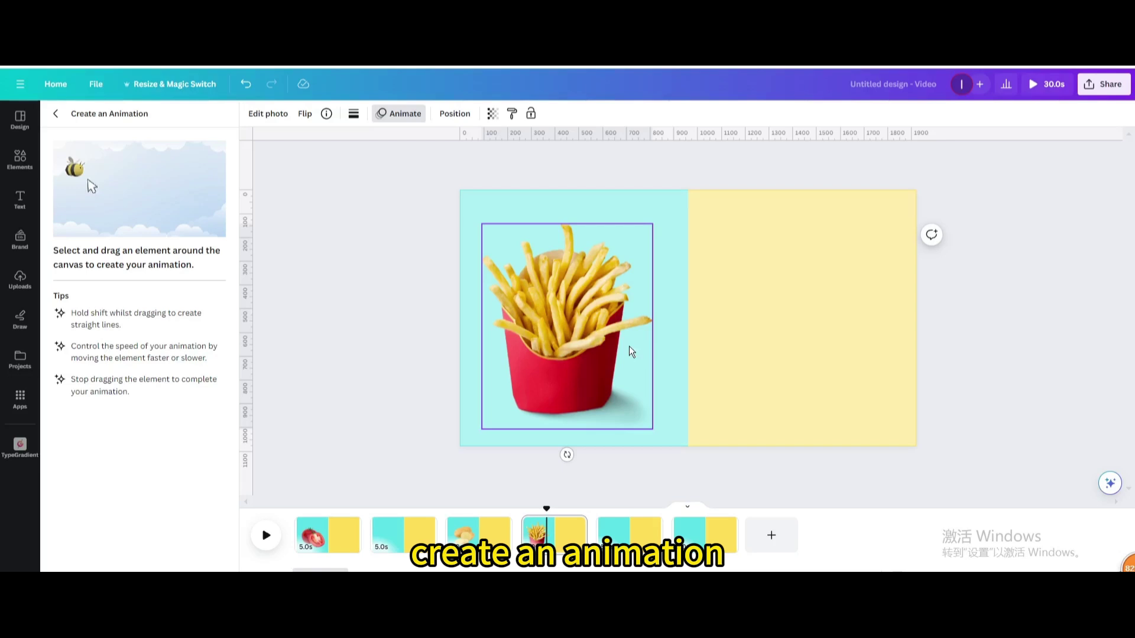
{"action": "left_click_drag", "start_coordinate": [566, 331], "coordinate": [801, 328]}
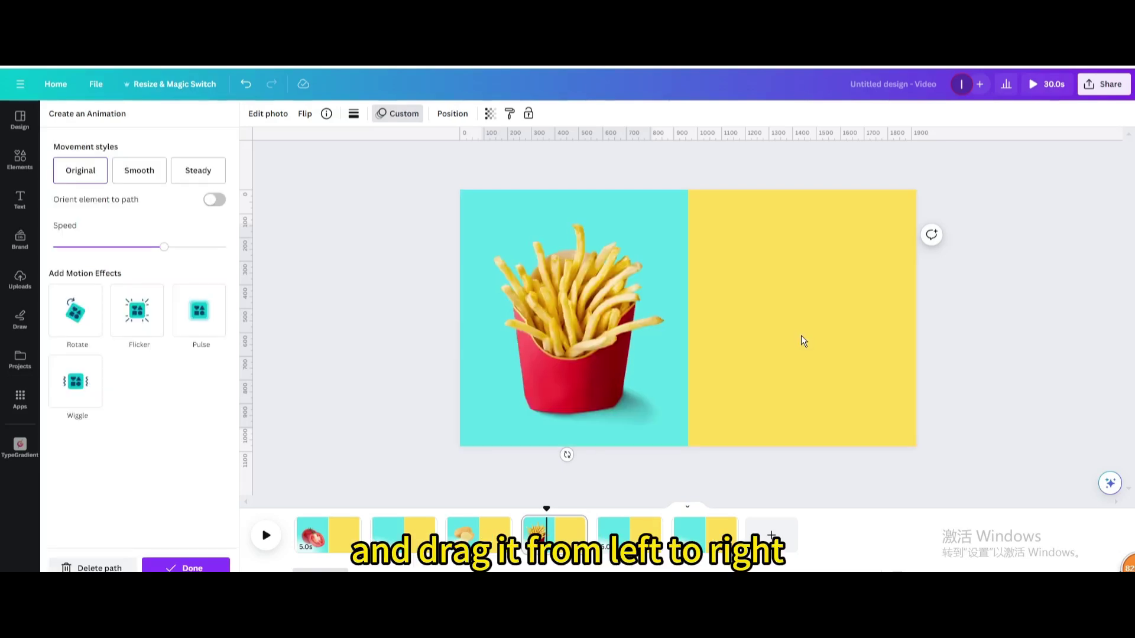
{"action": "left_click", "coordinate": [450, 111]}
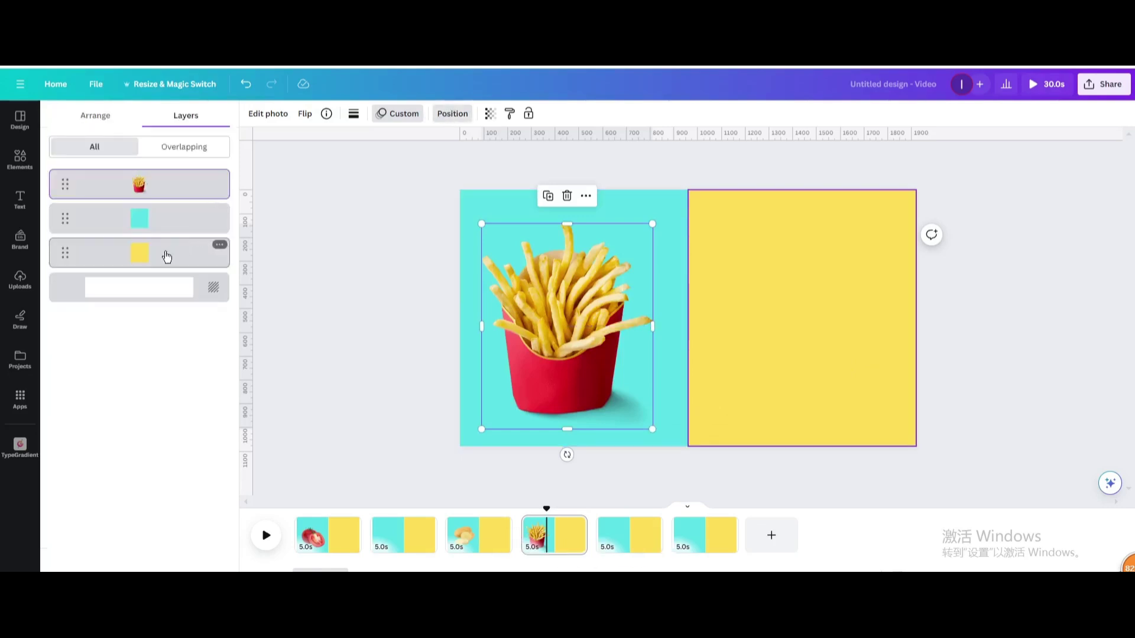
{"action": "left_click", "coordinate": [166, 251]}
{"action": "left_click", "coordinate": [144, 223]}
{"action": "left_click_drag", "start_coordinate": [145, 223], "coordinate": [152, 177]}
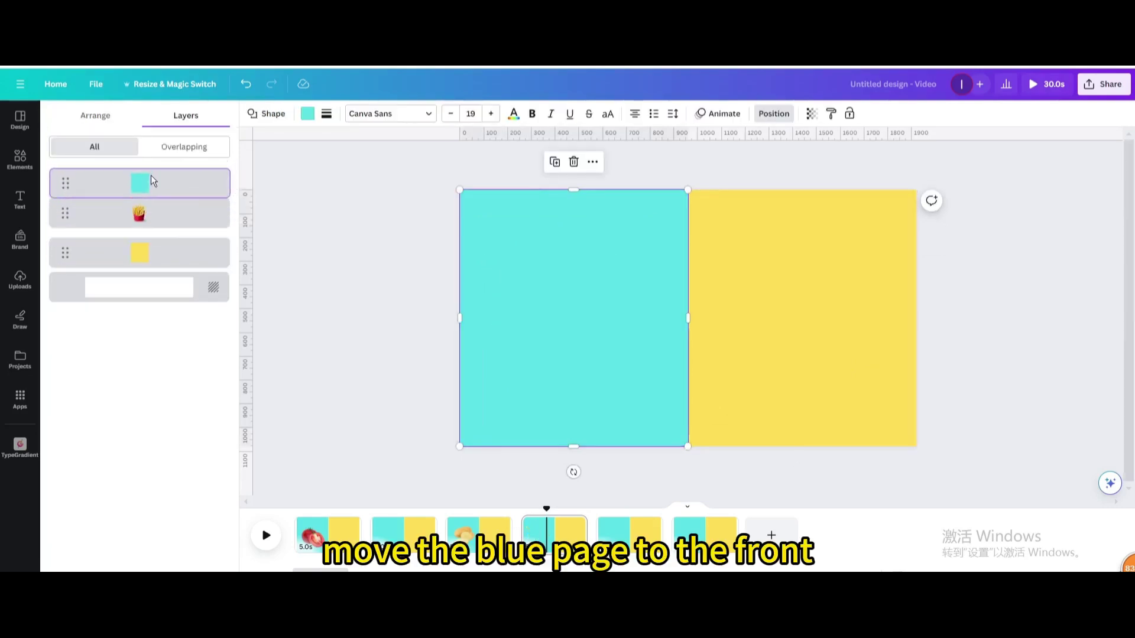
- Put a resized caterpillar on page 5's cyan half with a rightward motion path, and move the yellow panel to the top layer
{"action": "left_click", "coordinate": [637, 542]}
{"action": "left_click", "coordinate": [20, 159]}
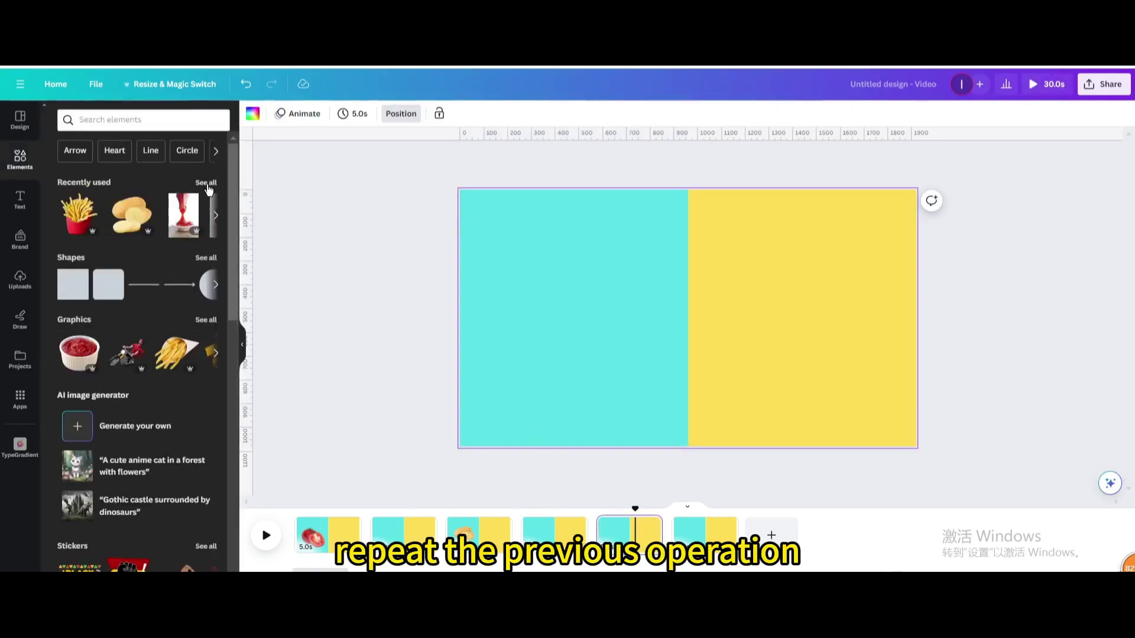
{"action": "left_click", "coordinate": [203, 183]}
{"action": "left_click", "coordinate": [98, 278]}
{"action": "left_click_drag", "start_coordinate": [855, 214], "coordinate": [684, 322]}
{"action": "mouse_move", "coordinate": [603, 378]}
{"action": "left_mouse_down"}
{"action": "mouse_move", "coordinate": [576, 327]}
{"action": "mouse_move", "coordinate": [786, 318]}
{"action": "left_mouse_up"}
{"action": "left_click", "coordinate": [399, 114]}
{"action": "left_click", "coordinate": [117, 171]}
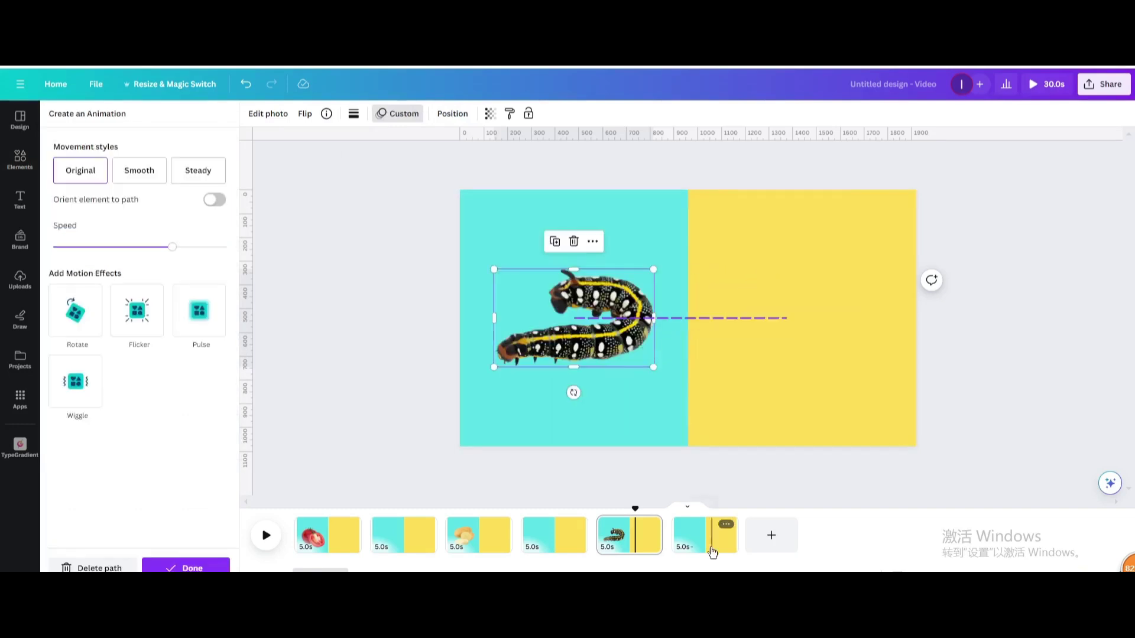
{"action": "left_click", "coordinate": [452, 114]}
{"action": "left_click_drag", "start_coordinate": [167, 258], "coordinate": [167, 184]}
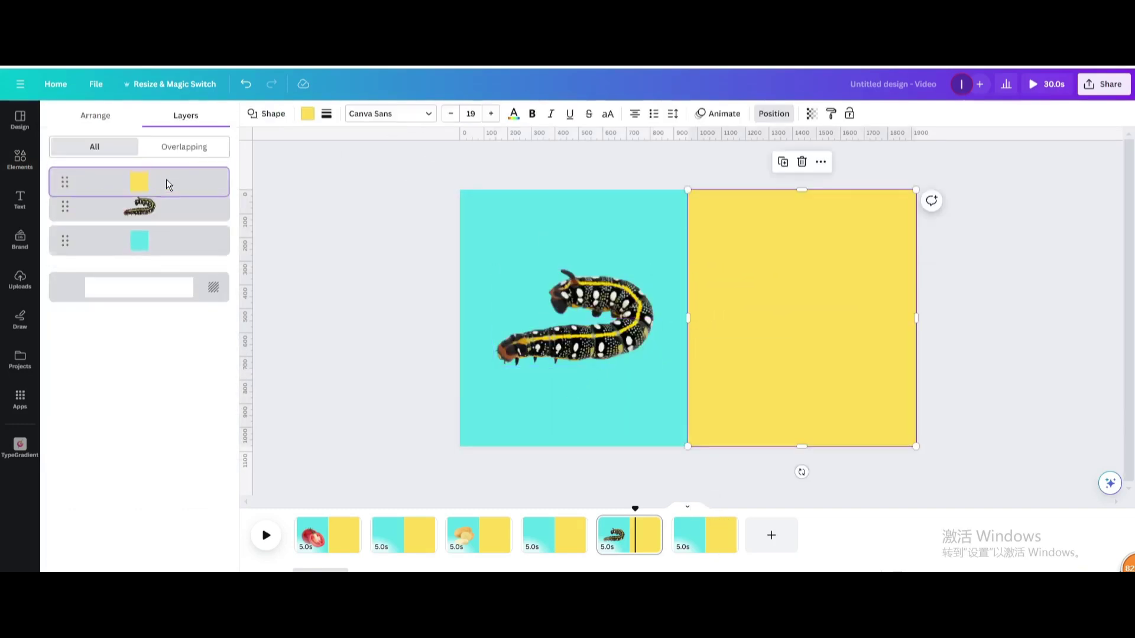
- Add a resized butterfly to page 6's cyan half and record a rightward motion path for it
{"action": "left_click", "coordinate": [725, 536]}
{"action": "left_click", "coordinate": [20, 160]}
{"action": "left_click", "coordinate": [210, 183]}
{"action": "left_click", "coordinate": [176, 301]}
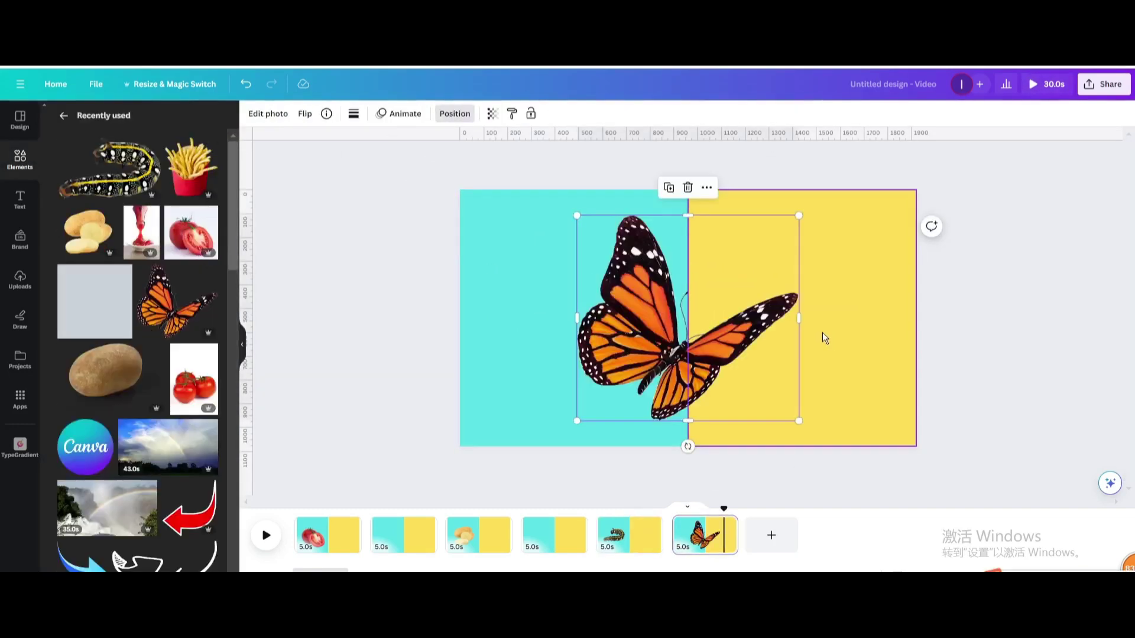
{"action": "left_click_drag", "start_coordinate": [739, 319], "coordinate": [625, 317]}
{"action": "left_click_drag", "start_coordinate": [684, 213], "coordinate": [655, 240]}
{"action": "left_click_drag", "start_coordinate": [593, 275], "coordinate": [612, 283]}
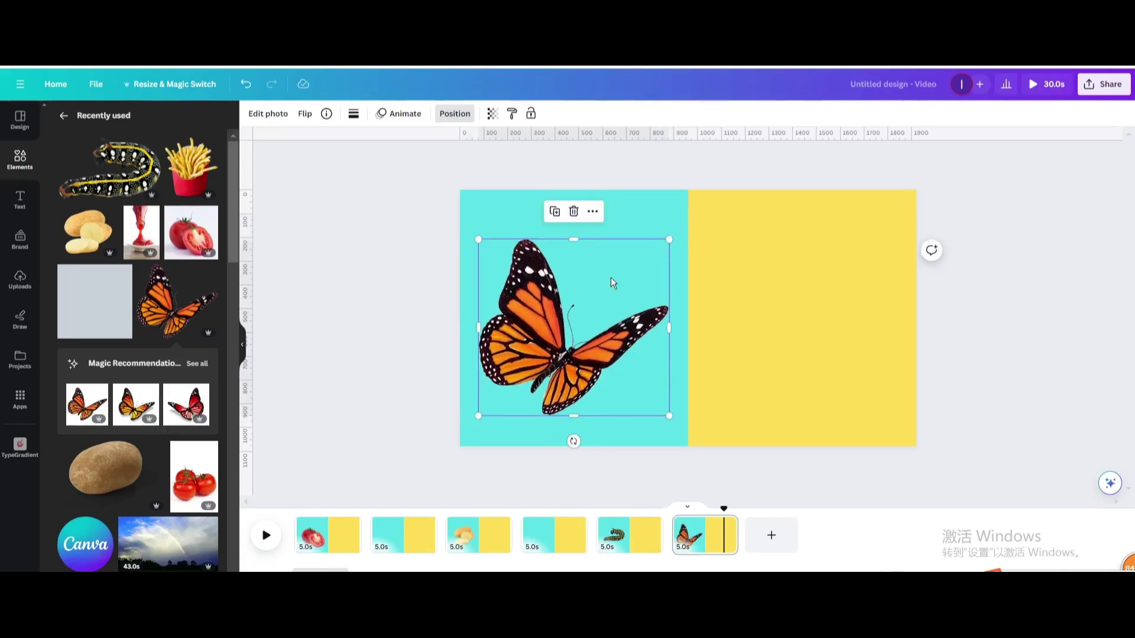
{"action": "left_click_drag", "start_coordinate": [624, 376], "coordinate": [861, 376]}
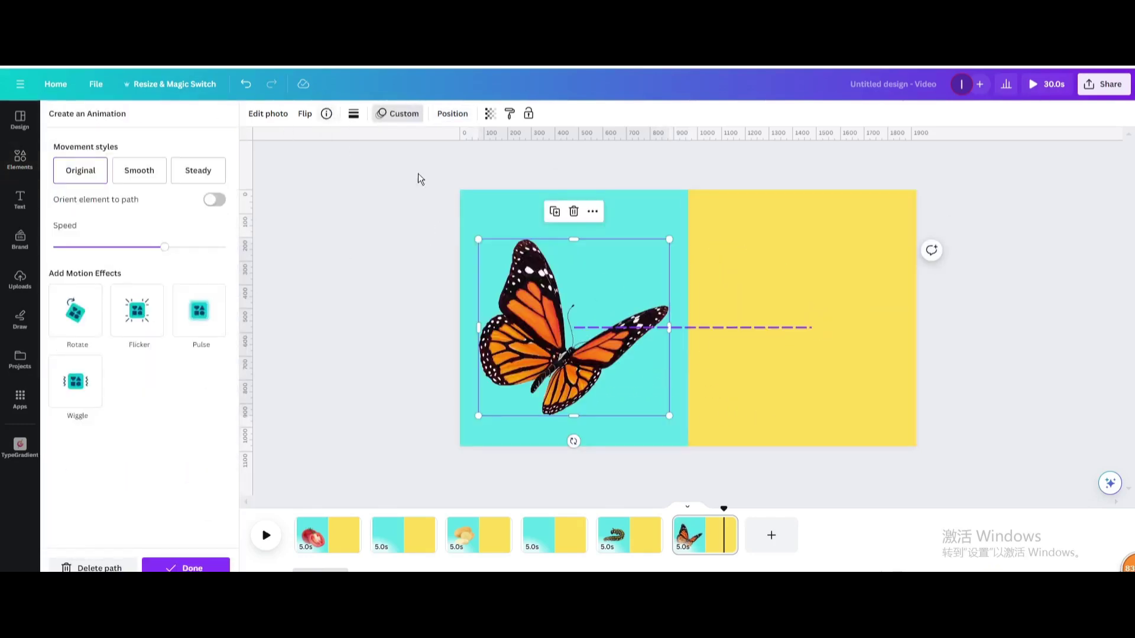
{"action": "left_click", "coordinate": [340, 545]}
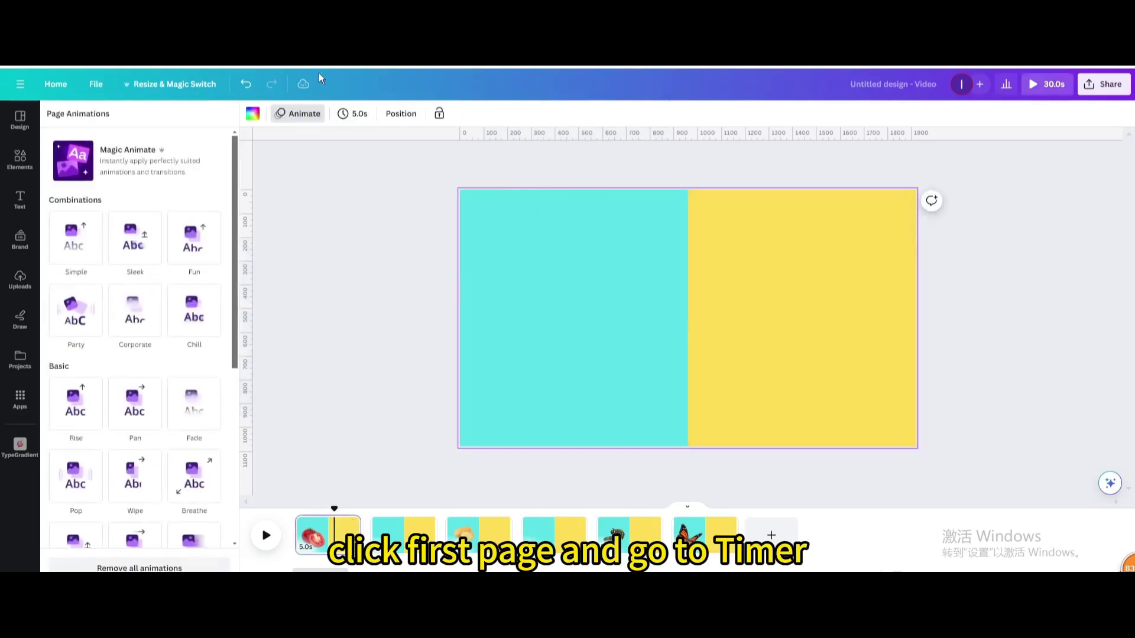
- Set the page duration to 1.5 seconds and apply it to all six pages
{"action": "left_click", "coordinate": [354, 117]}
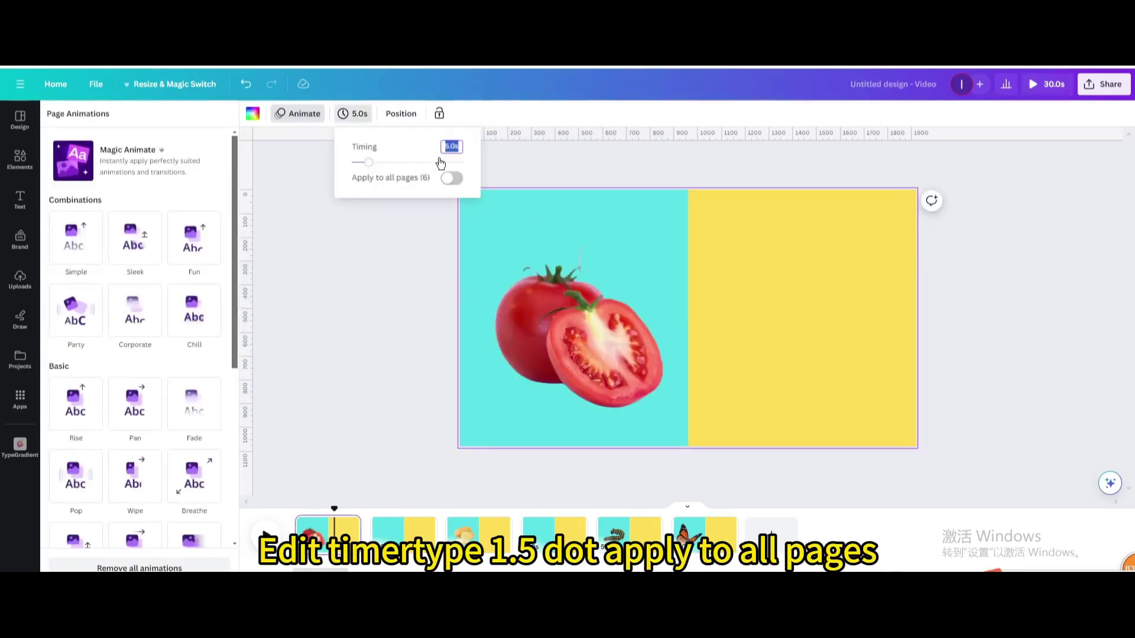
{"action": "type", "text": "1.5"}
{"action": "key", "text": "Return"}
{"action": "left_click", "coordinate": [452, 178]}
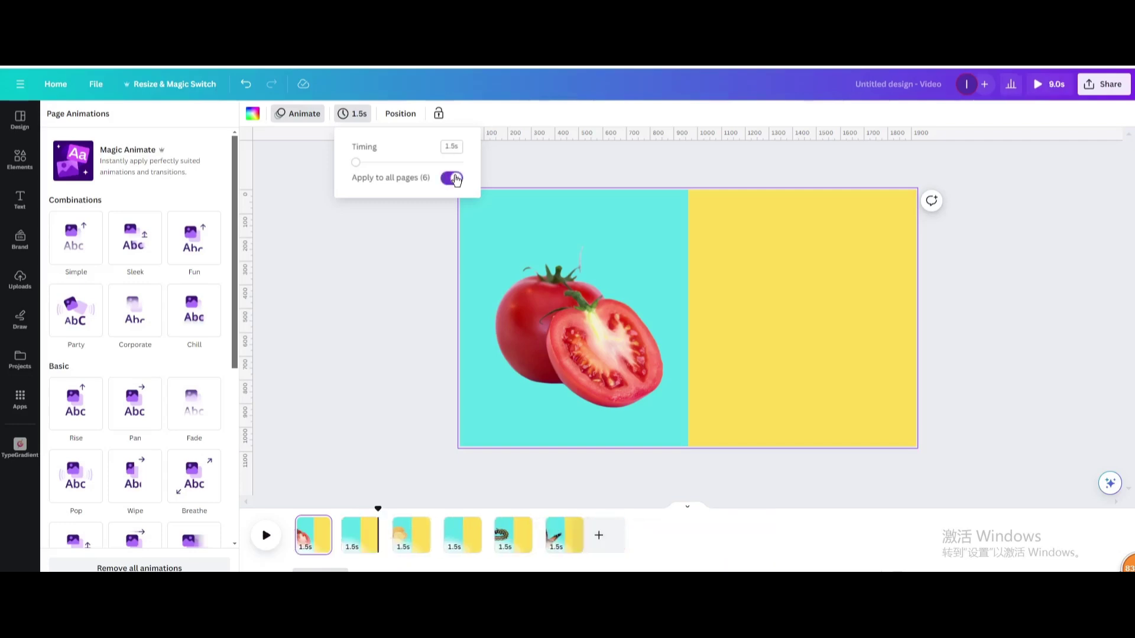
- Add Match & Move transitions between pages 1–2 and pages 3–4
{"action": "left_click", "coordinate": [342, 547]}
{"action": "left_click", "coordinate": [340, 542]}
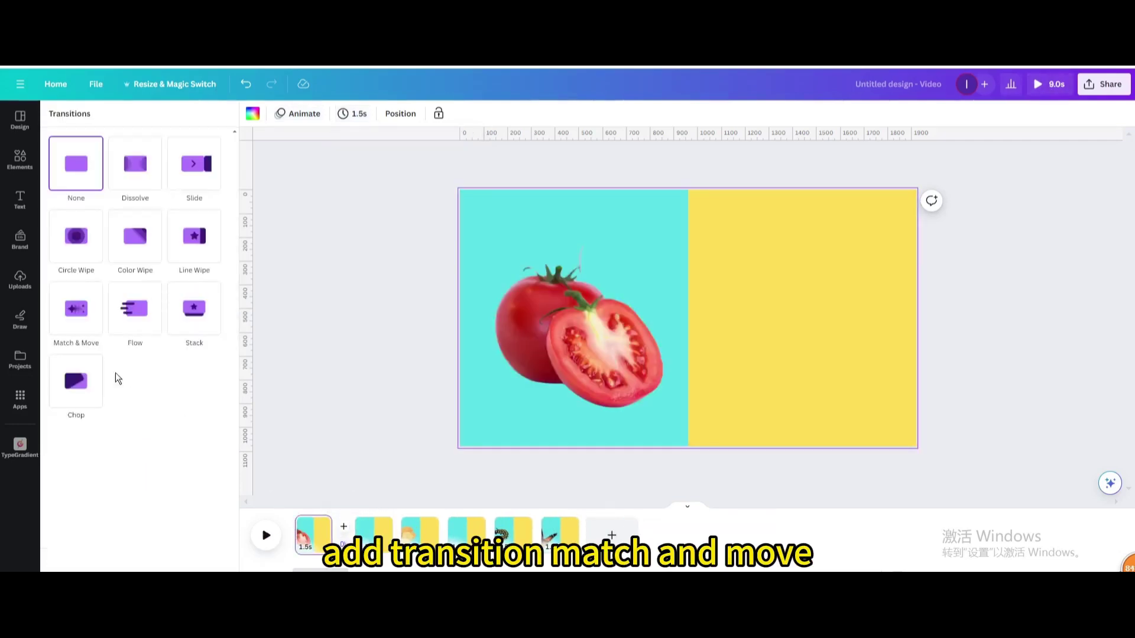
{"action": "left_click", "coordinate": [75, 308]}
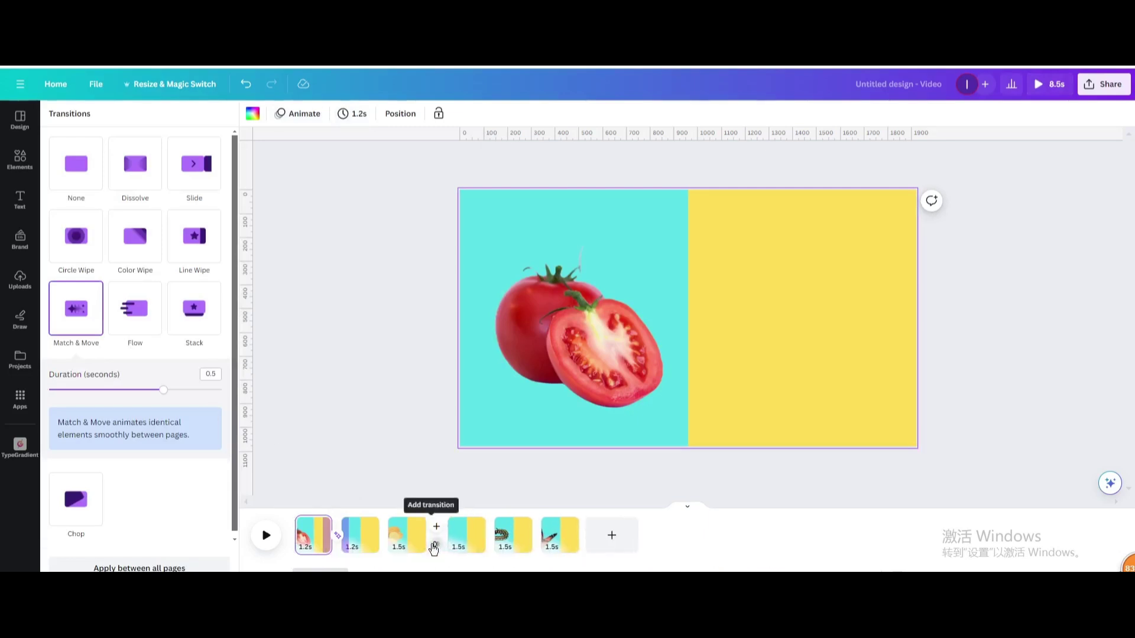
{"action": "left_click", "coordinate": [434, 543]}
{"action": "left_click", "coordinate": [76, 308]}
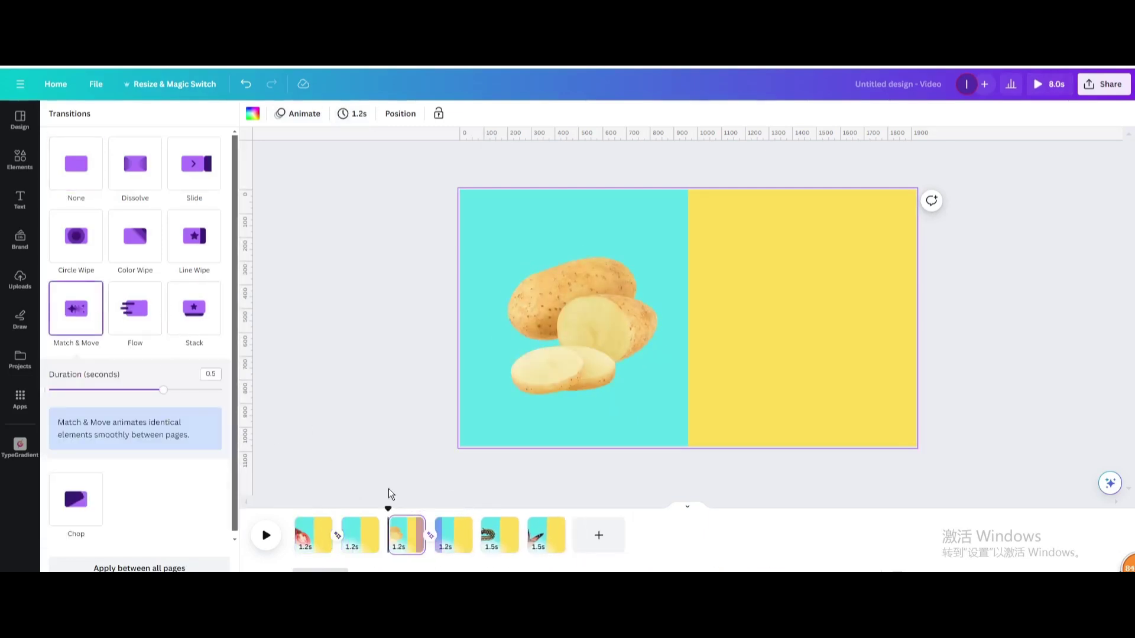
{"action": "left_click", "coordinate": [529, 545]}
- On page 6, layer the cyan panel over the butterfly, then add Match & Move between pages 5 and 6
{"action": "left_click", "coordinate": [566, 337]}
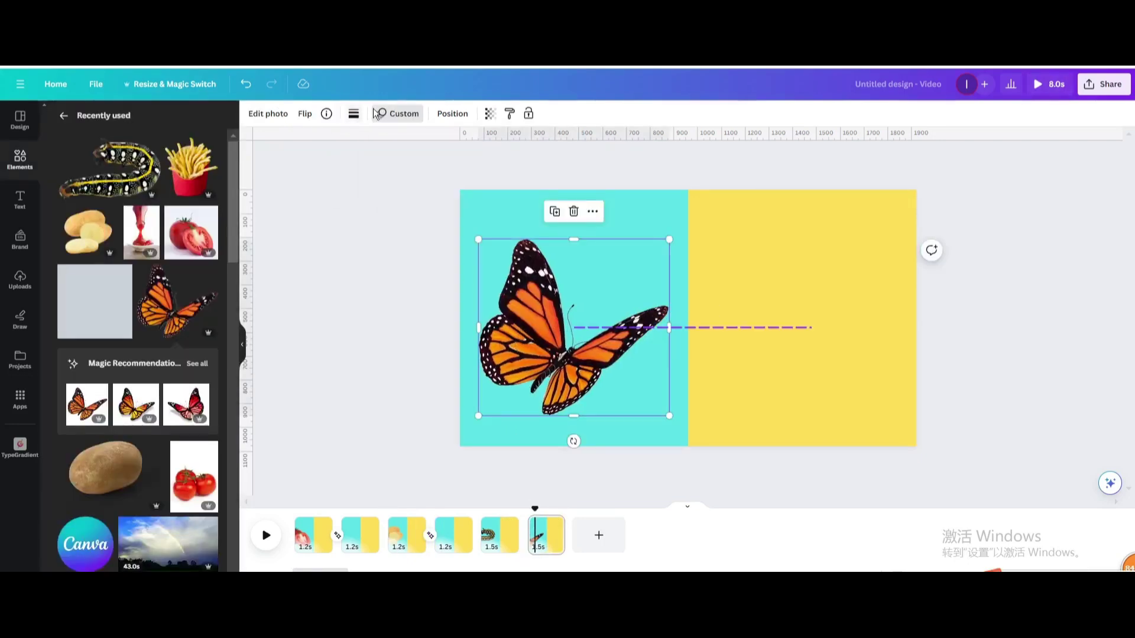
{"action": "left_click", "coordinate": [448, 116]}
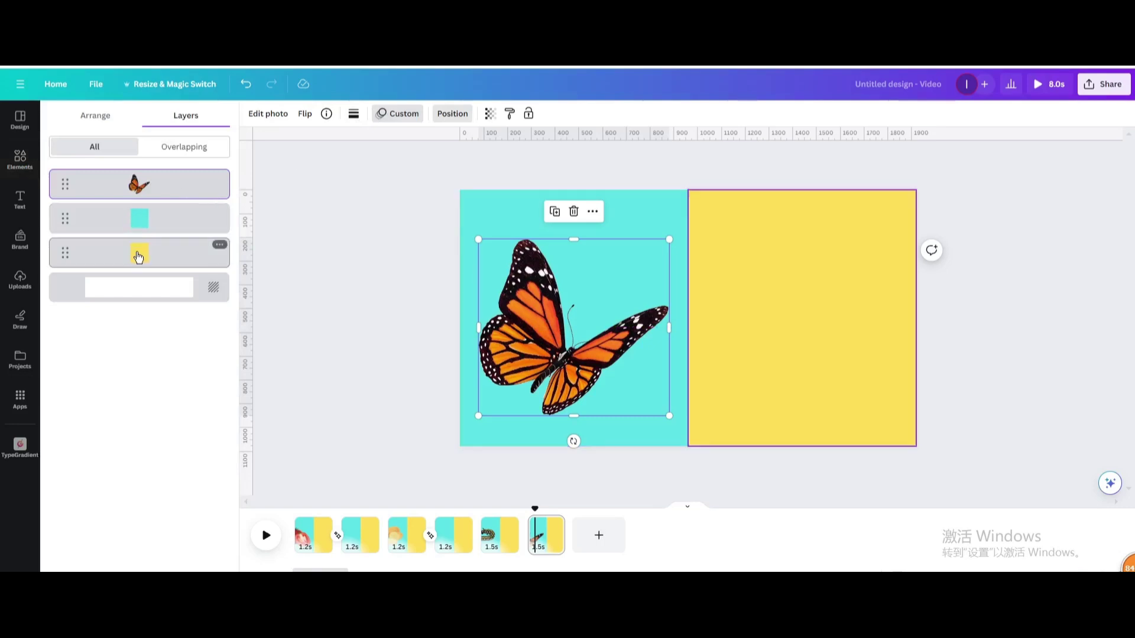
{"action": "mouse_move", "coordinate": [138, 256]}
{"action": "left_mouse_down"}
{"action": "mouse_move", "coordinate": [142, 185]}
{"action": "mouse_move", "coordinate": [121, 278]}
{"action": "mouse_move", "coordinate": [139, 265]}
{"action": "left_mouse_up"}
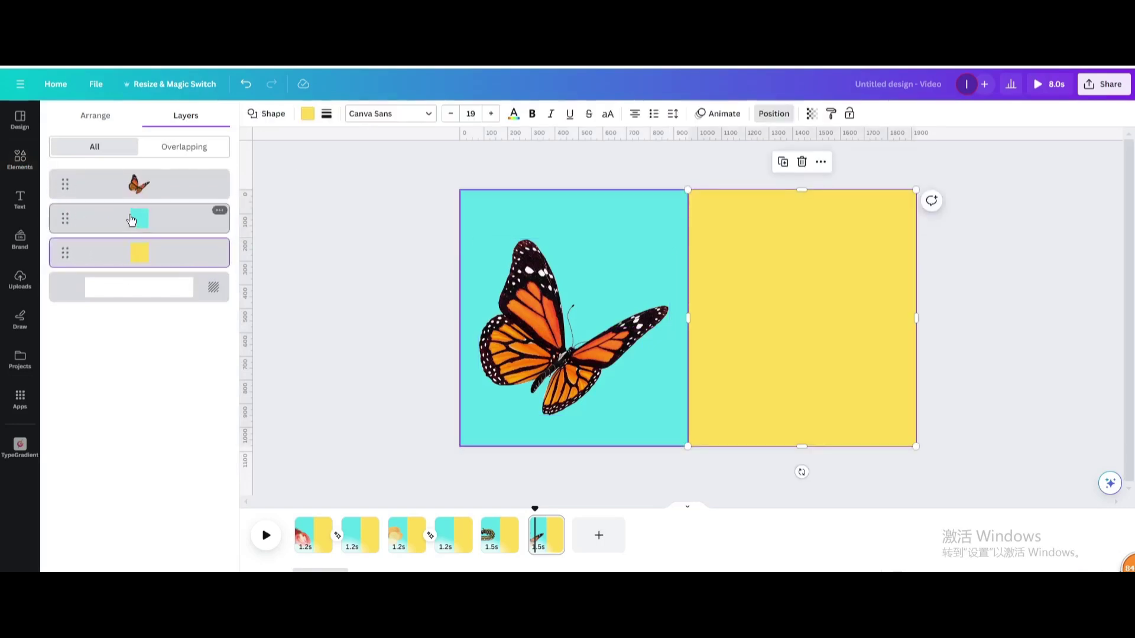
{"action": "left_click_drag", "start_coordinate": [131, 221], "coordinate": [136, 166]}
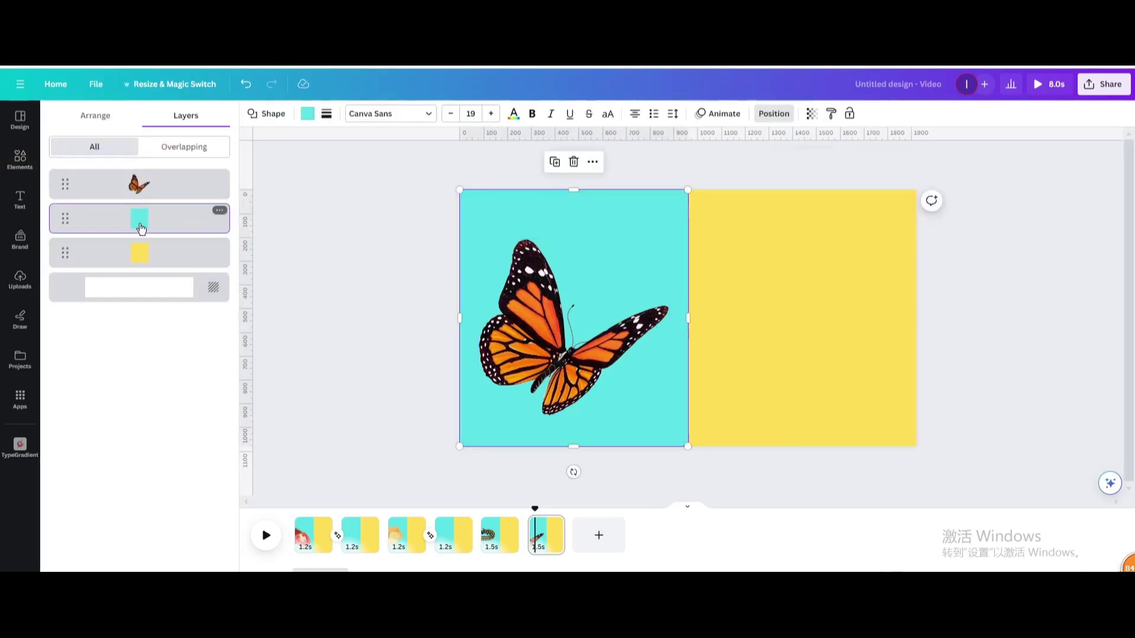
{"action": "left_click_drag", "start_coordinate": [141, 228], "coordinate": [145, 185]}
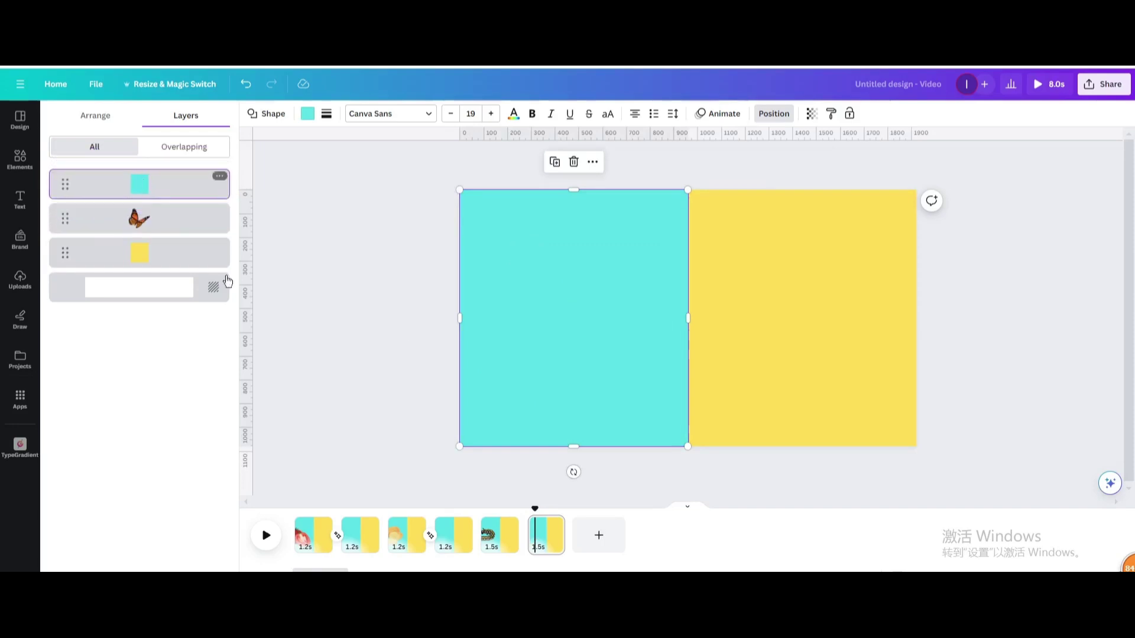
{"action": "left_click", "coordinate": [524, 536]}
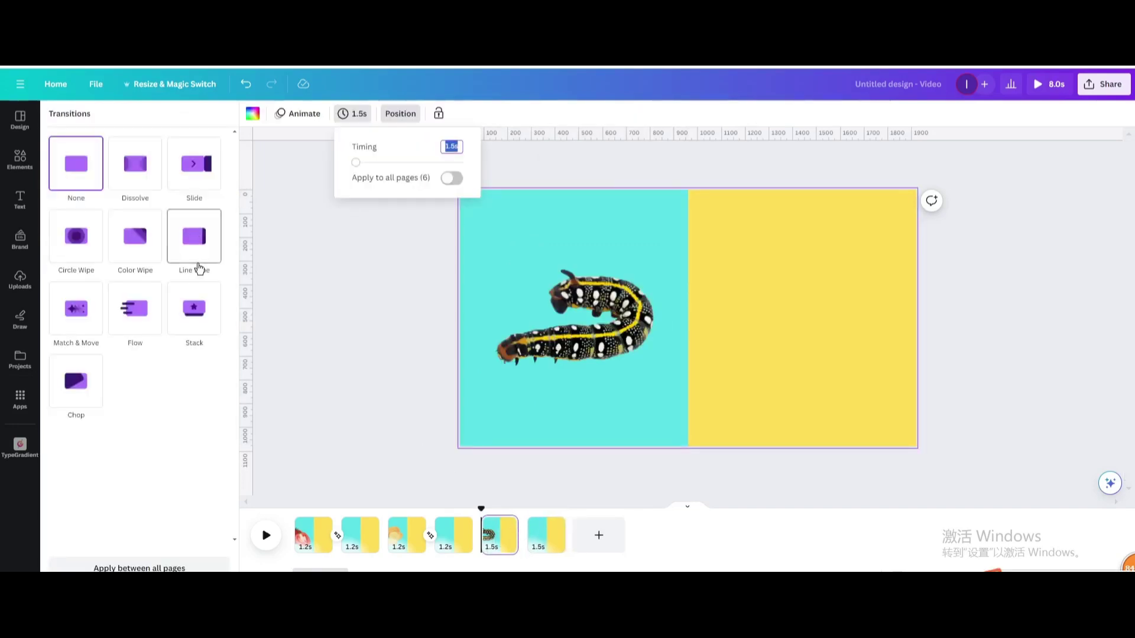
{"action": "left_click", "coordinate": [73, 286]}
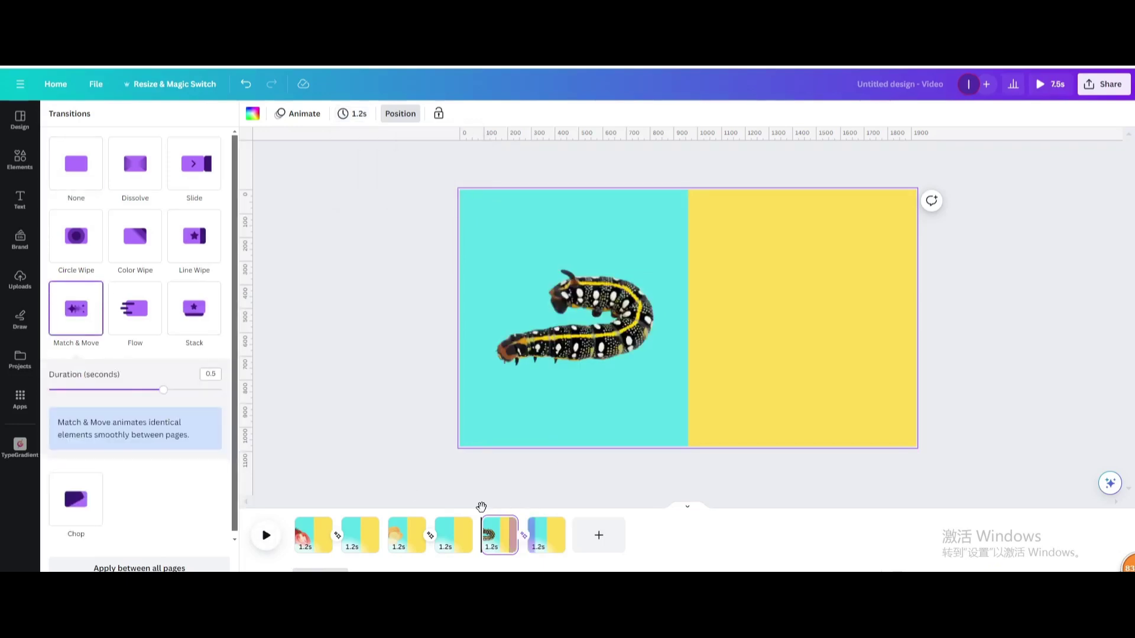
- Play a preview of the video, then download all six pages as a 1080p MP4
{"action": "left_click", "coordinate": [252, 544]}
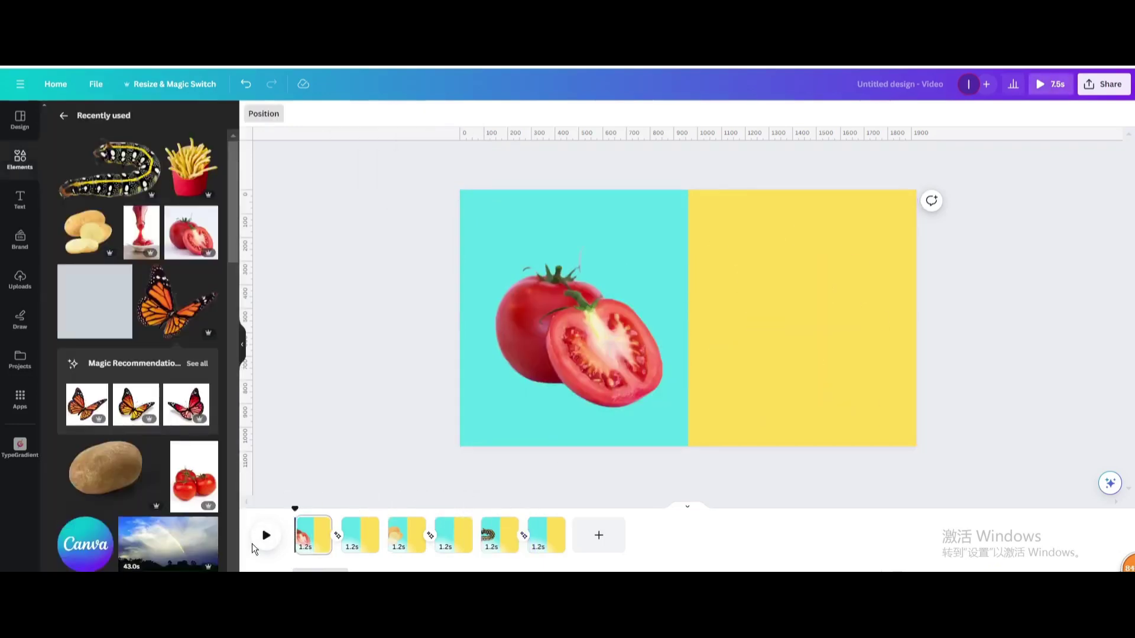
{"action": "left_click", "coordinate": [262, 544]}
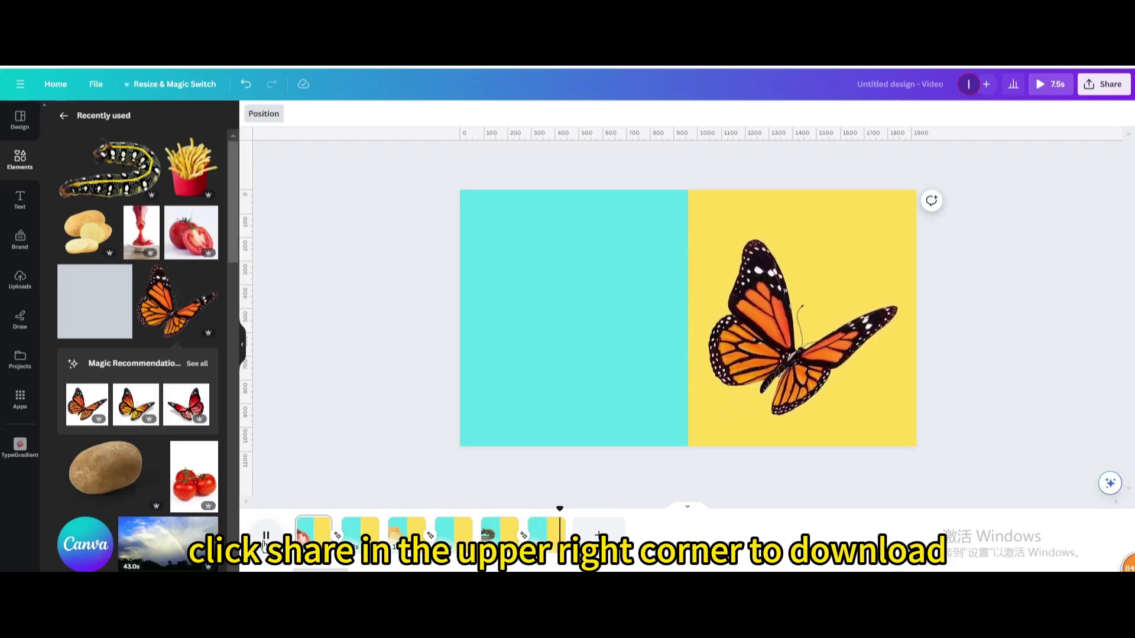
{"action": "left_click", "coordinate": [1123, 84]}
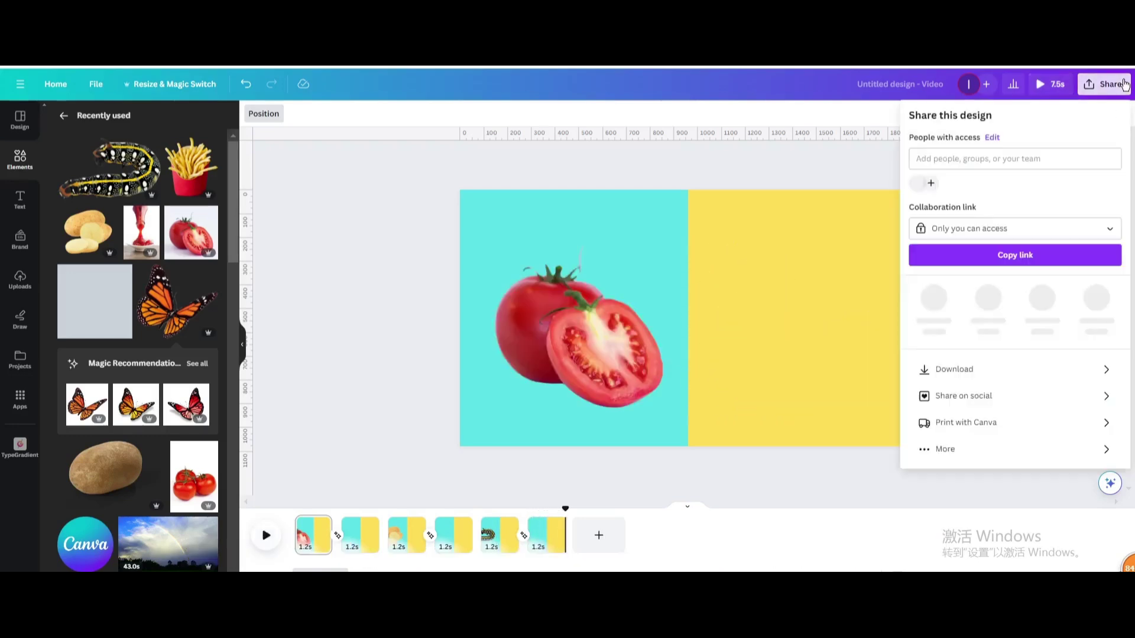
{"action": "left_click", "coordinate": [964, 368]}
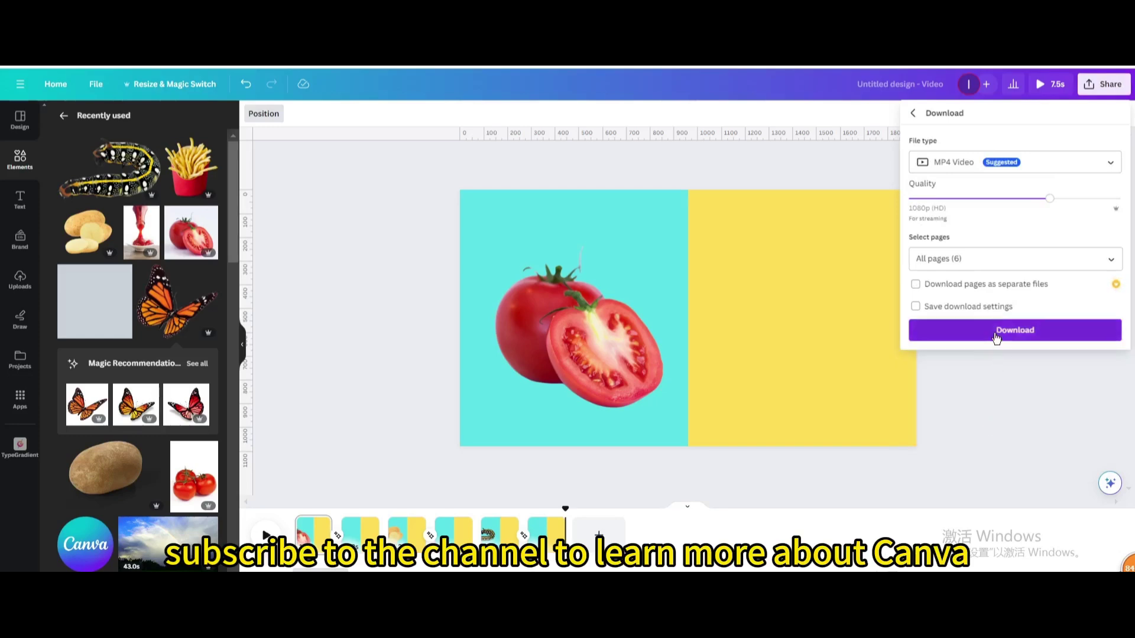
{"action": "left_click", "coordinate": [995, 333]}
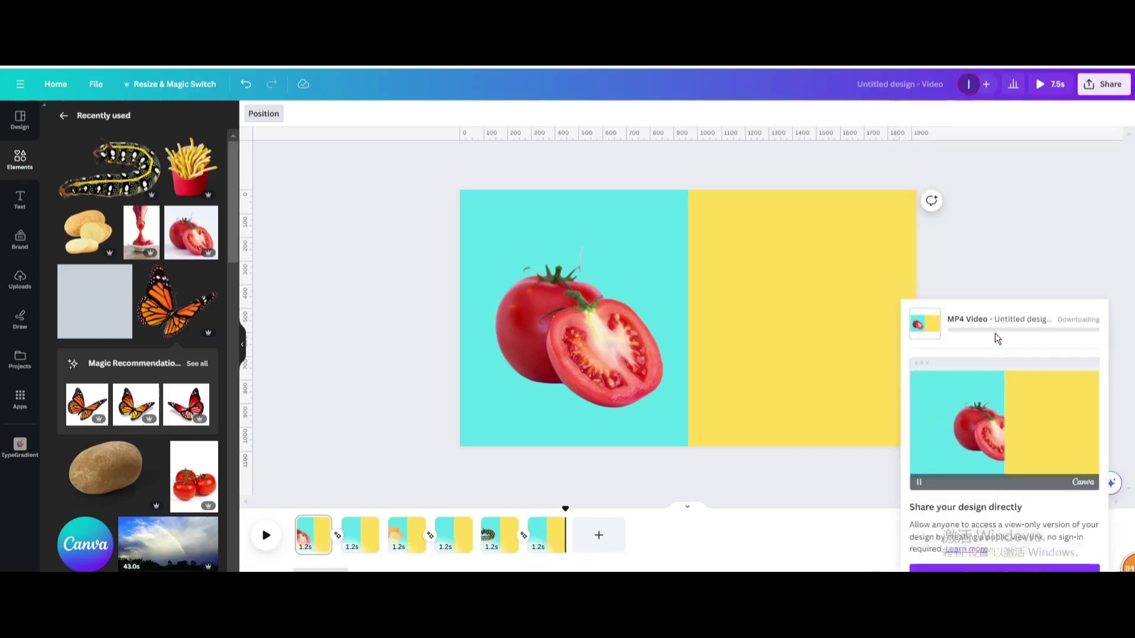